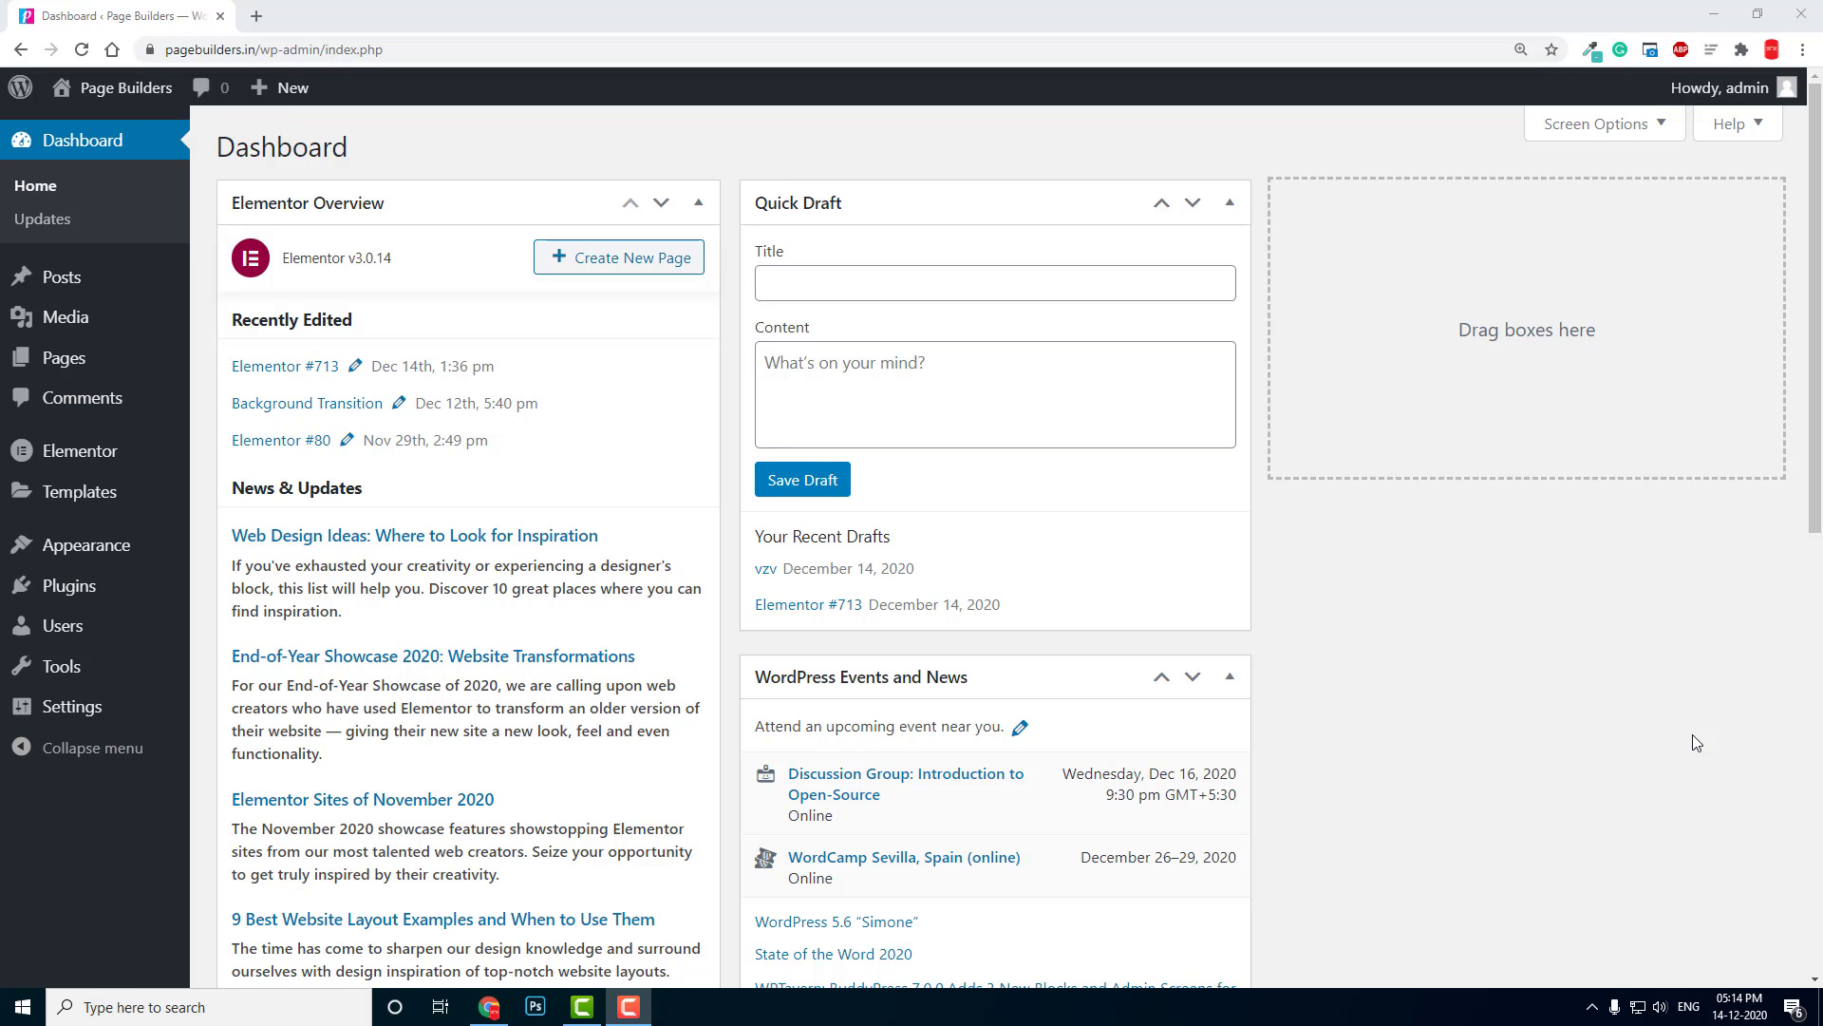
Open the Media Library and switch its 83 items to grid view.
mouse_move(91, 317)
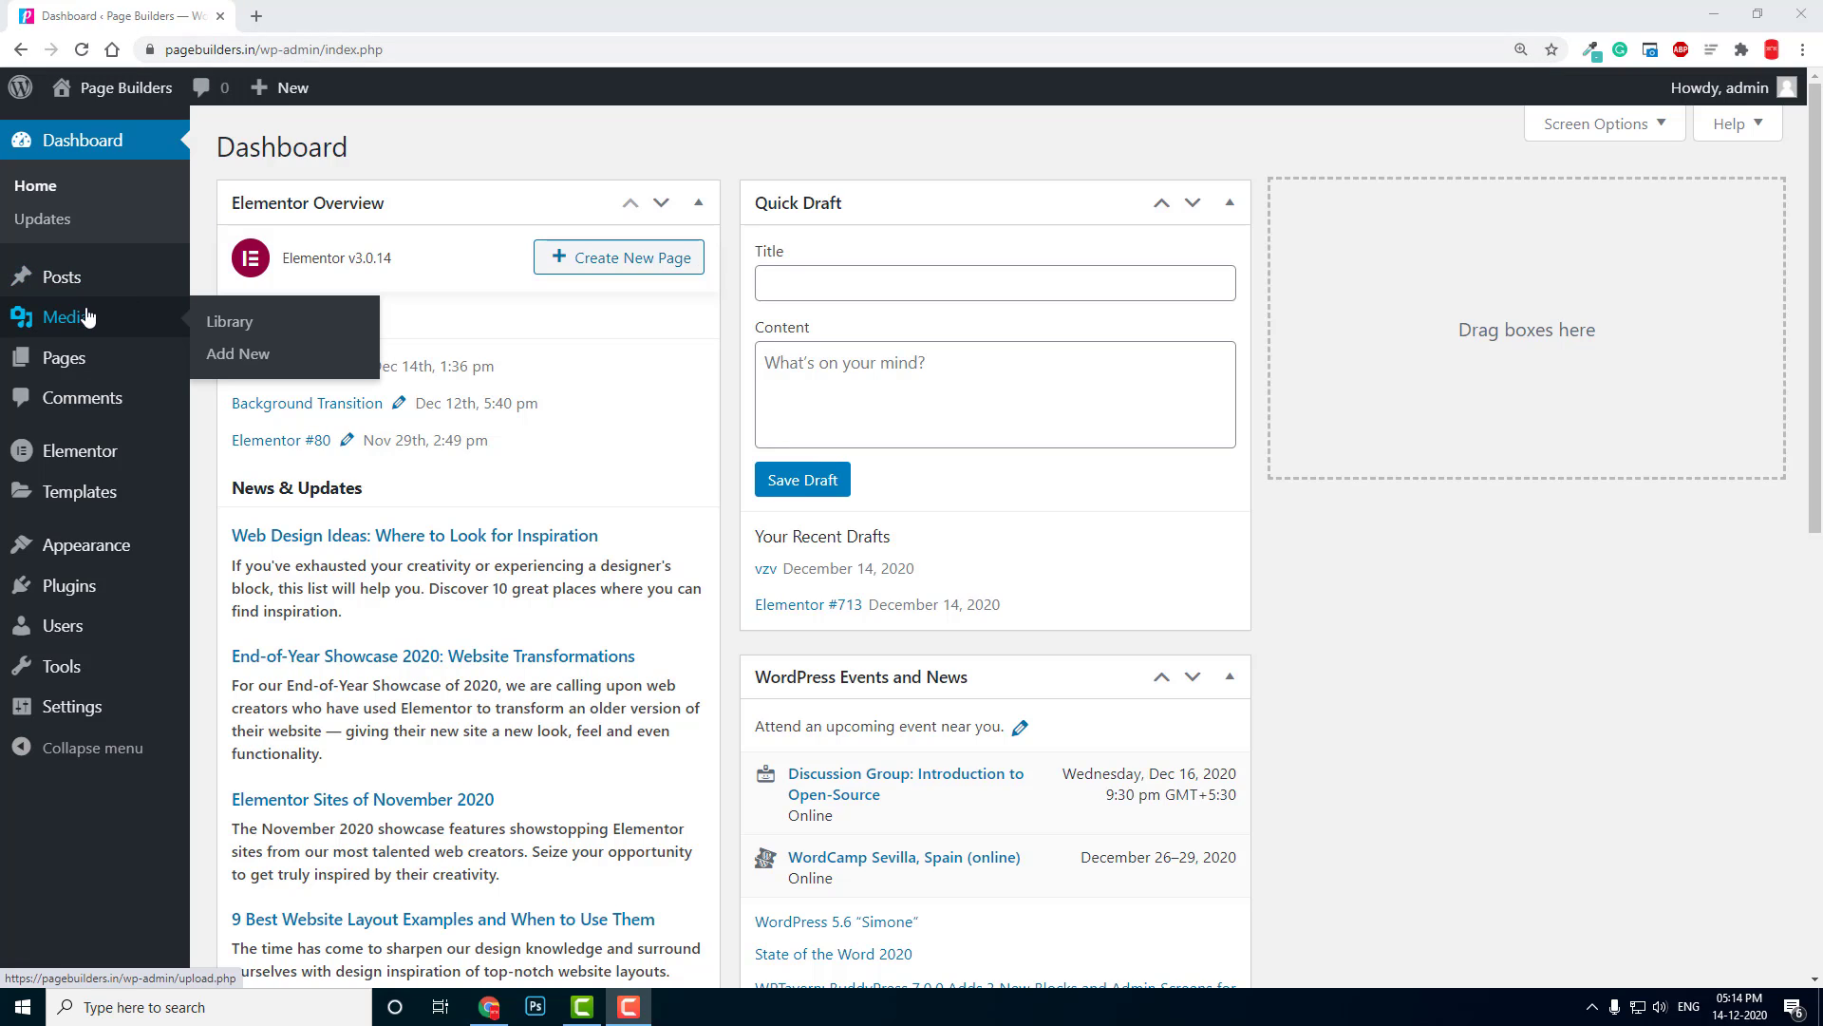
left_click(246, 323)
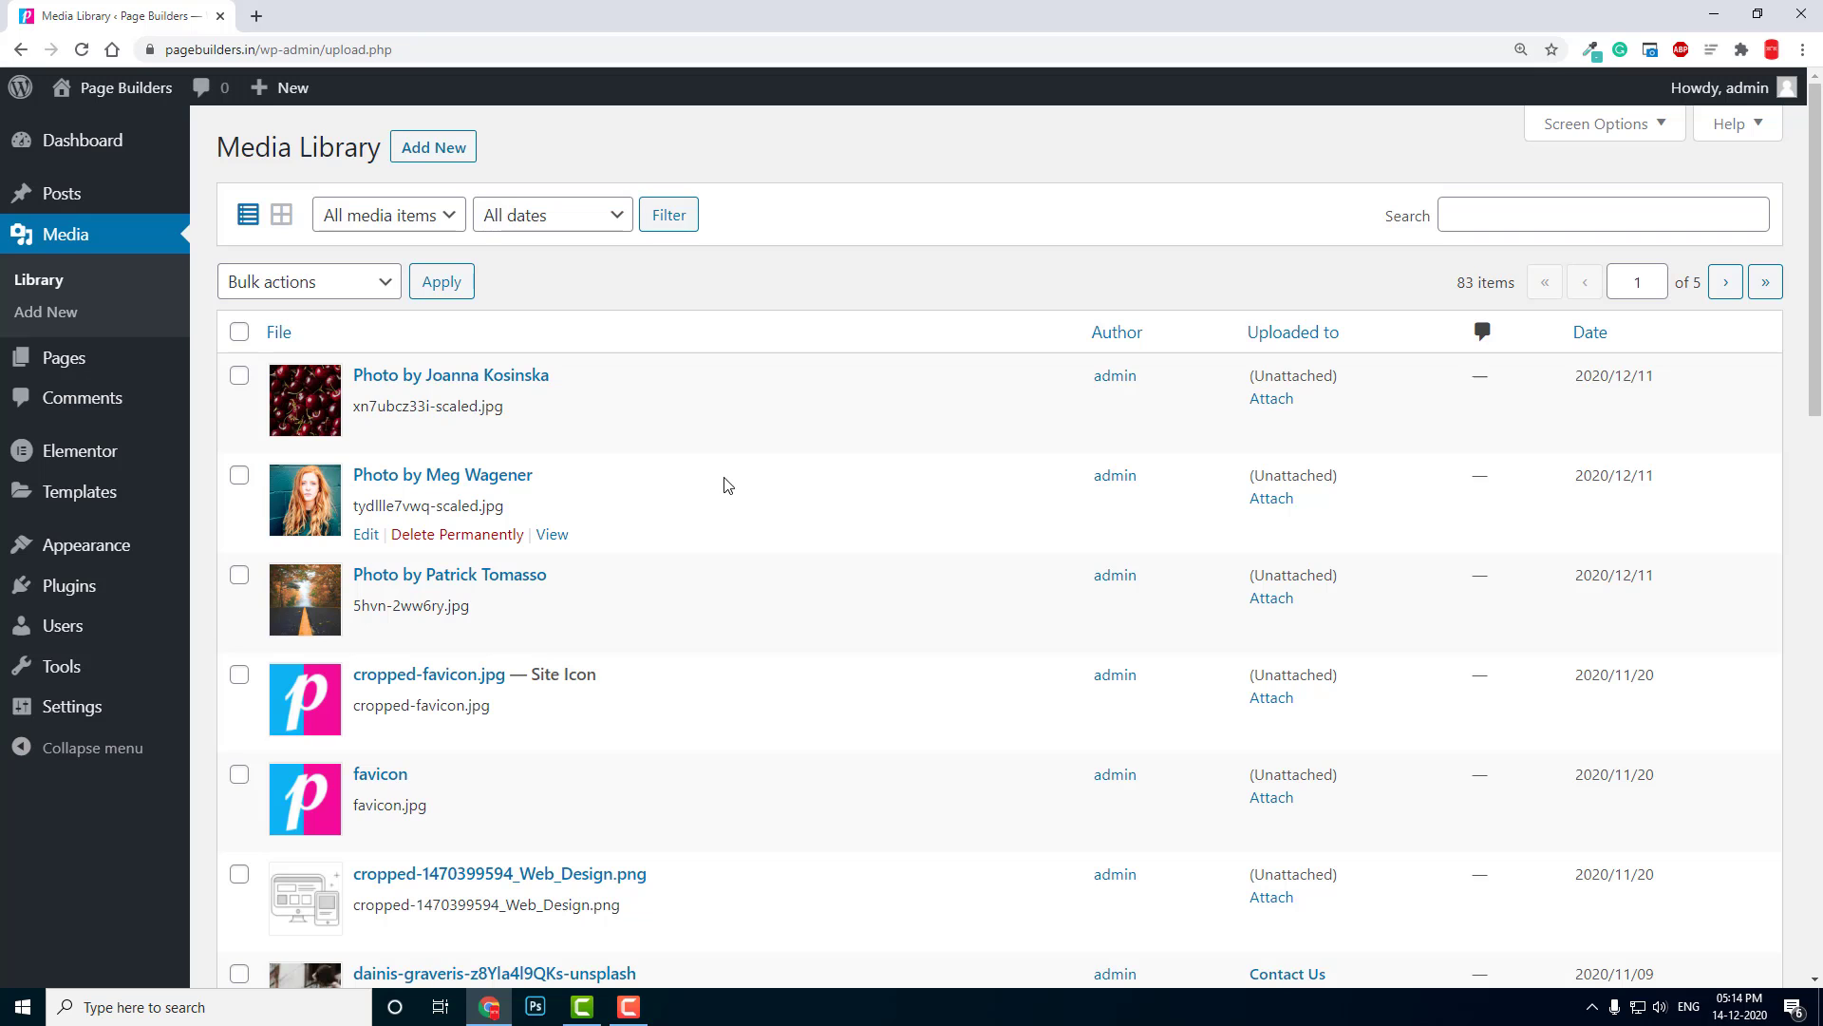
scroll(726, 480, "down", 5)
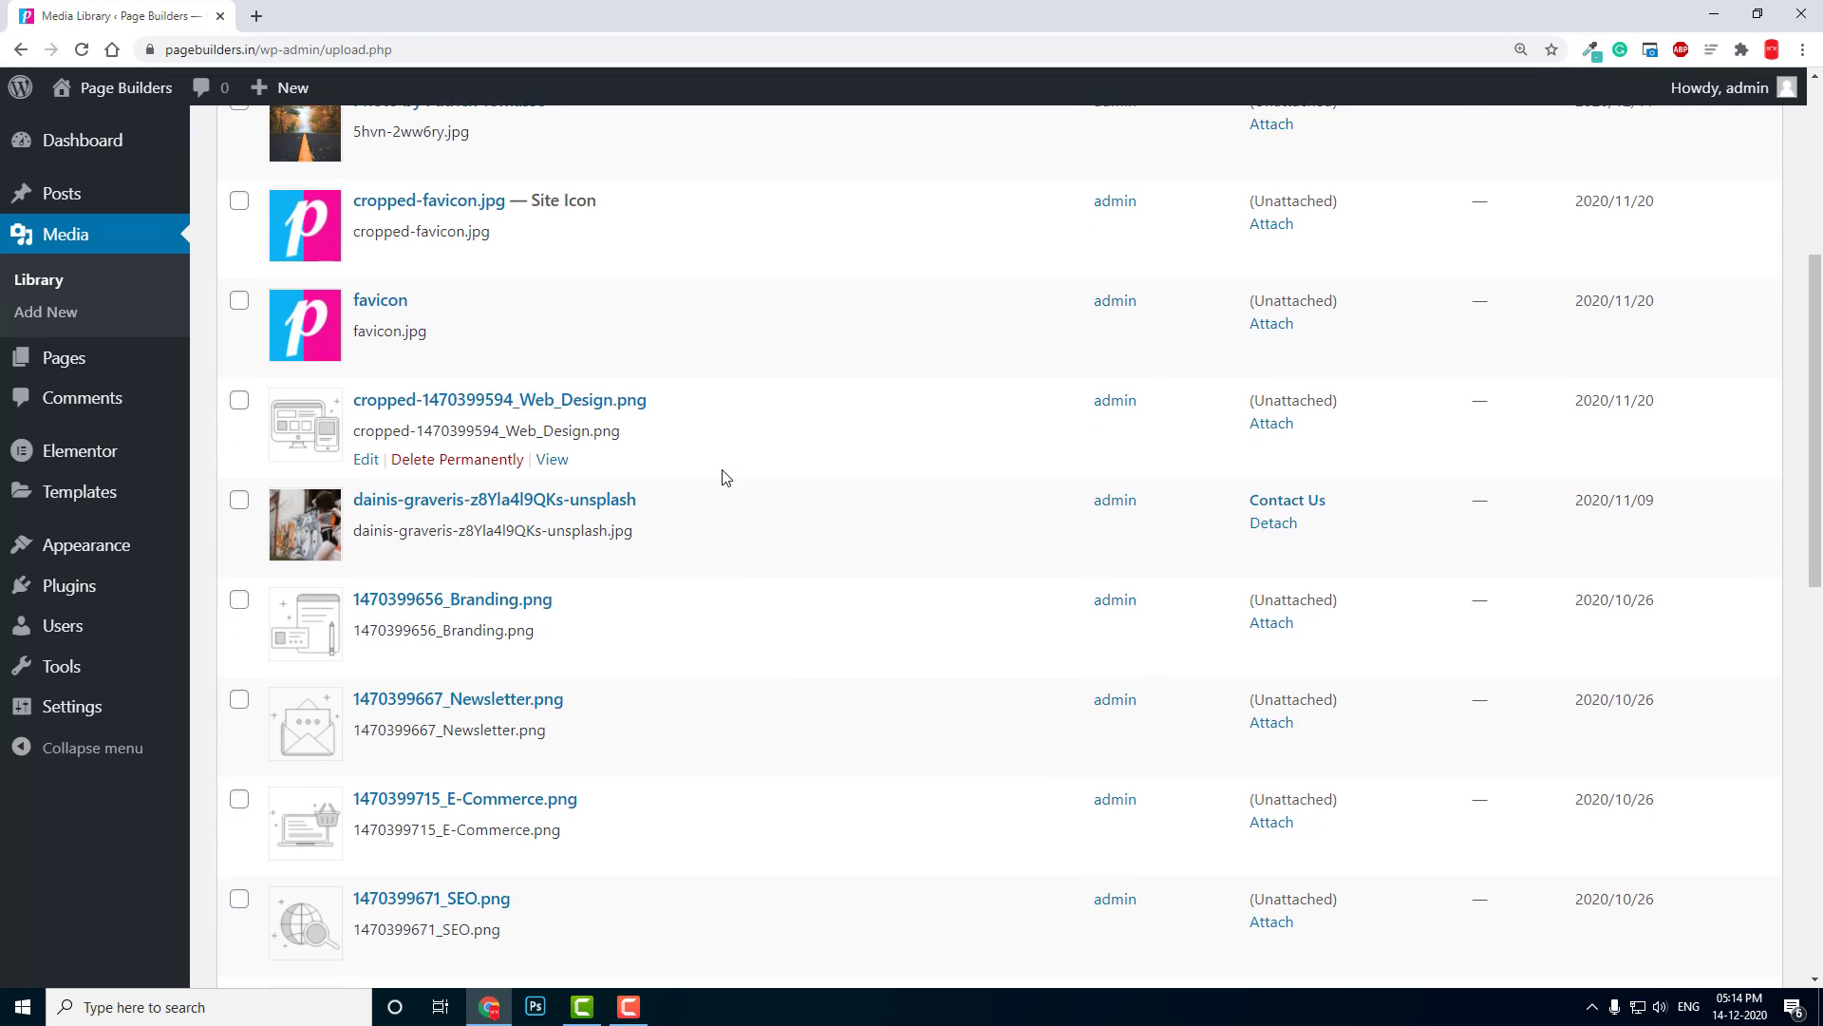
scroll(726, 480, "up", 5)
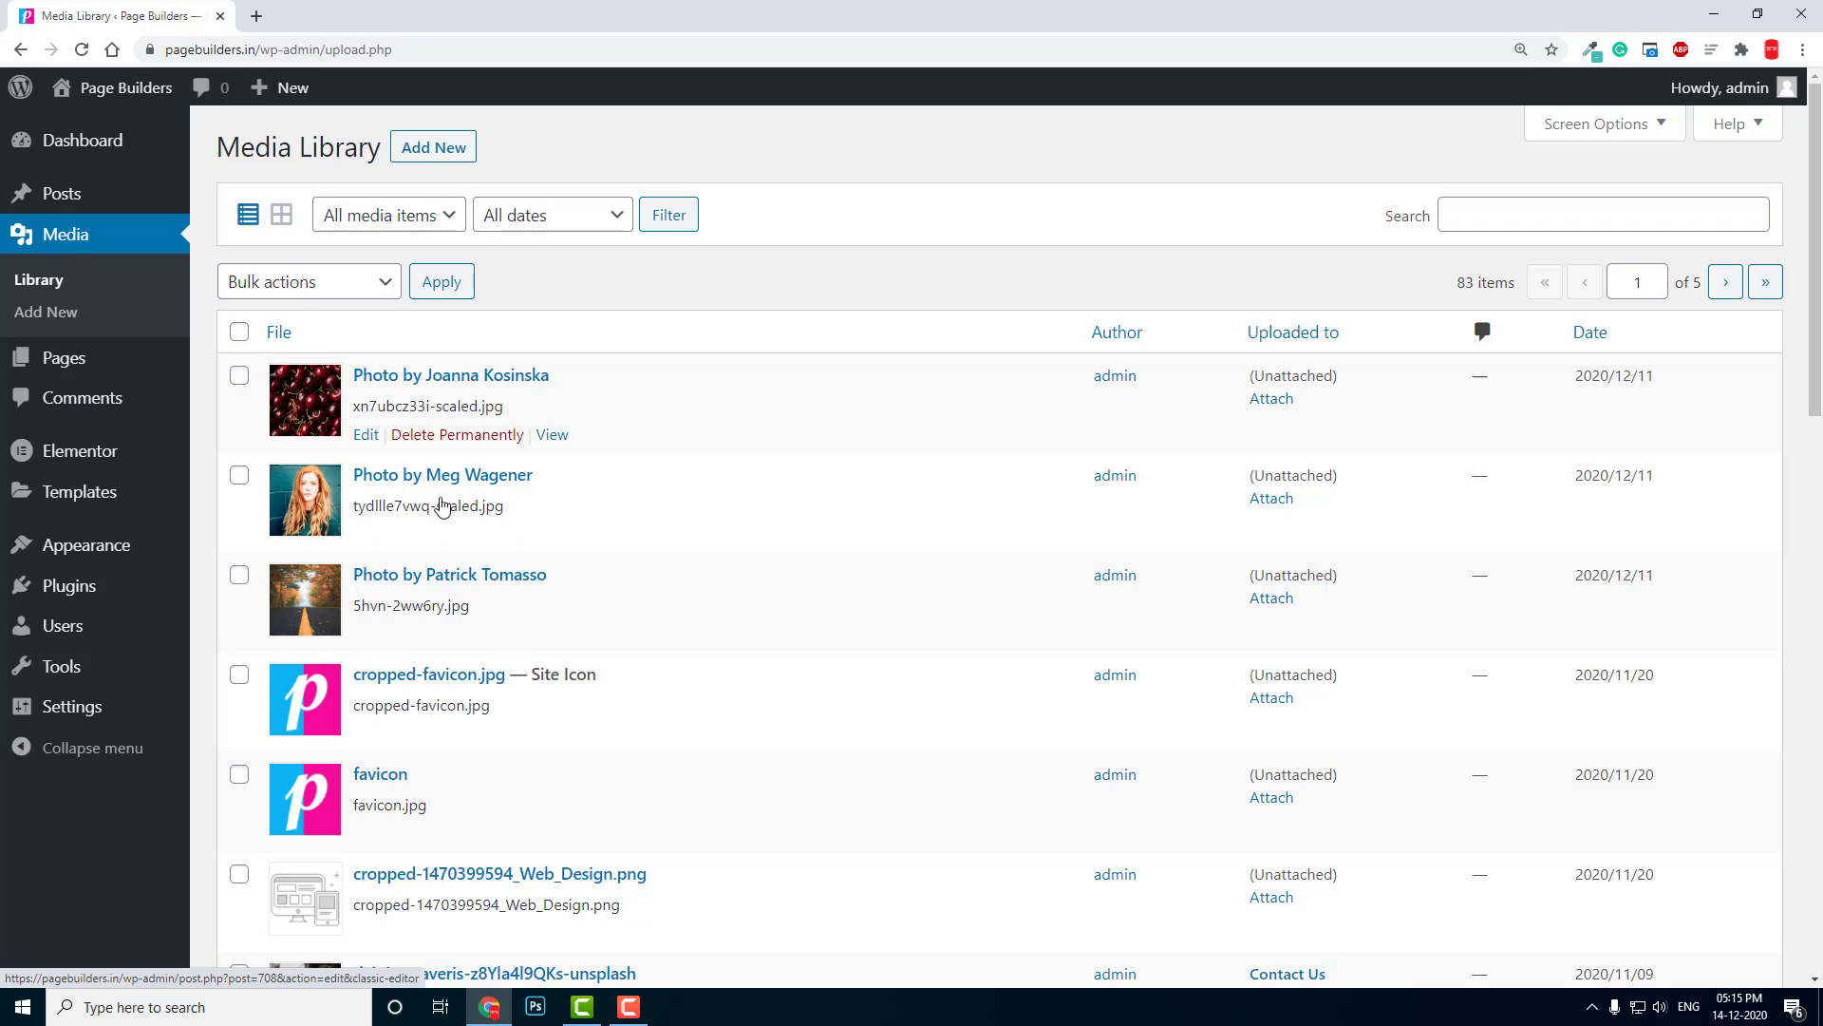
left_click(282, 215)
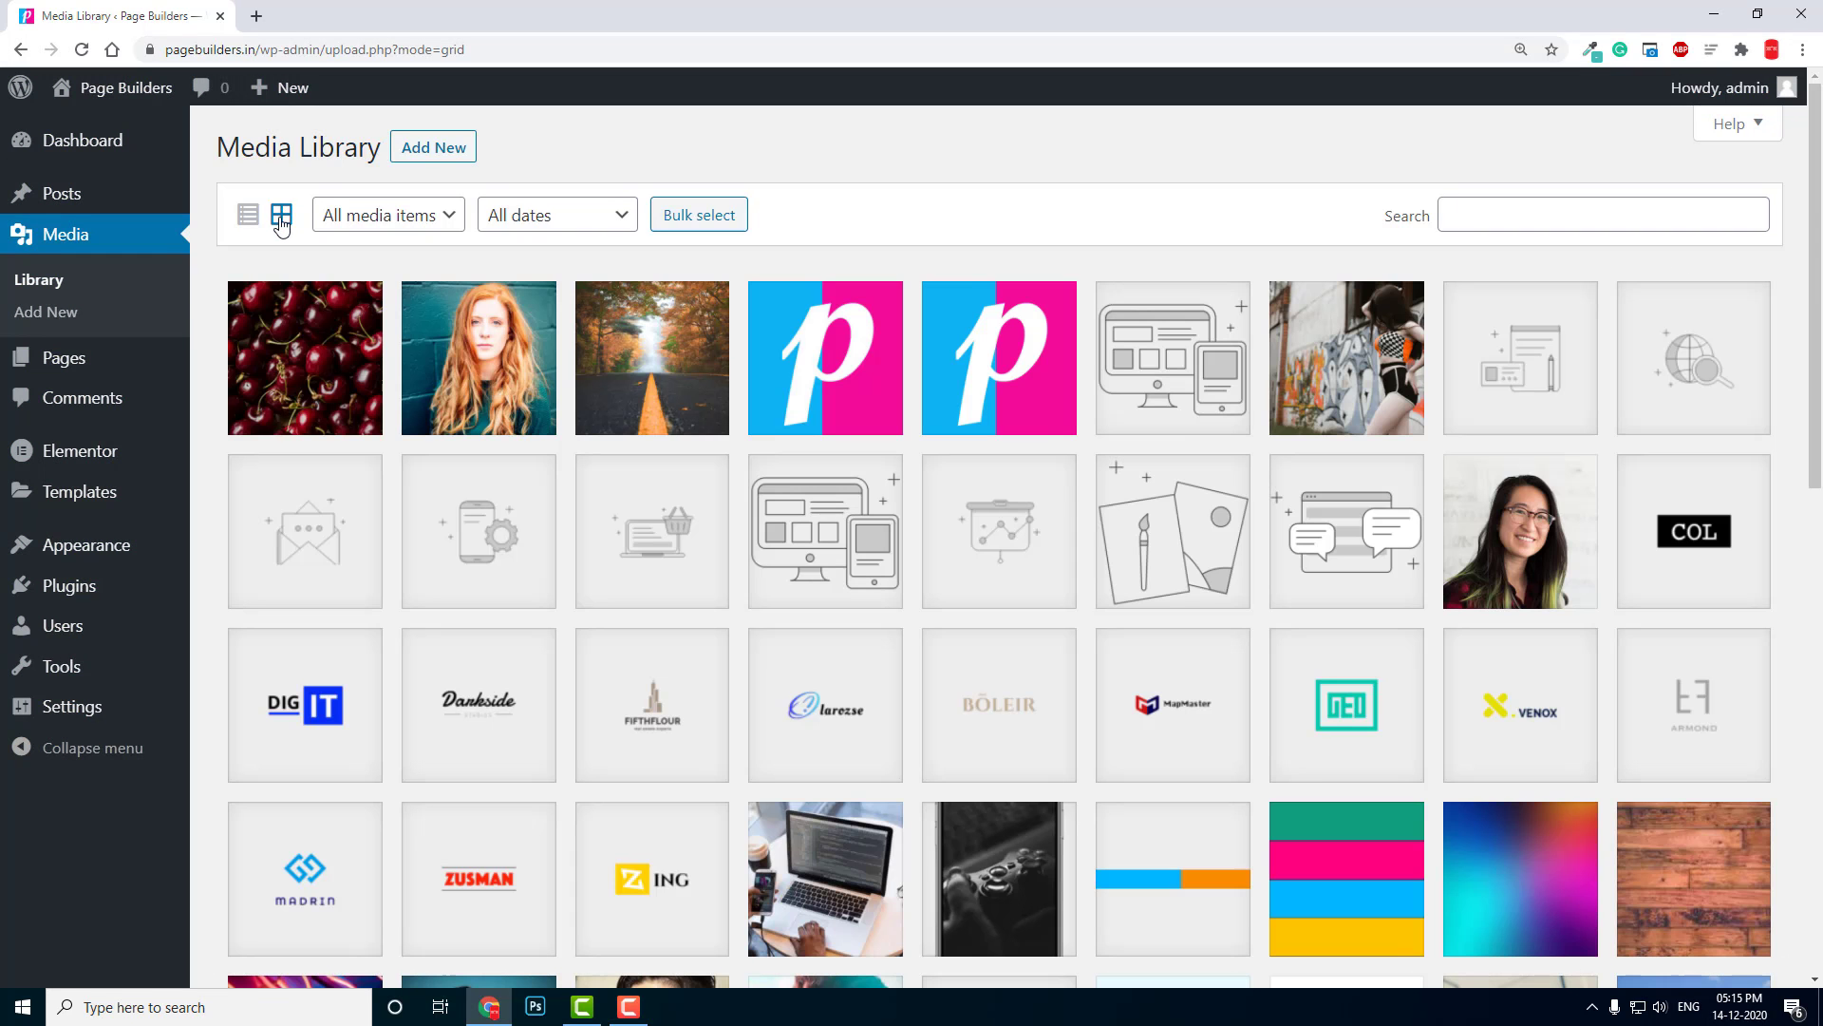
Open the red-haired woman photo's attachment details and look over its alt text, title, caption and description.
left_click(488, 358)
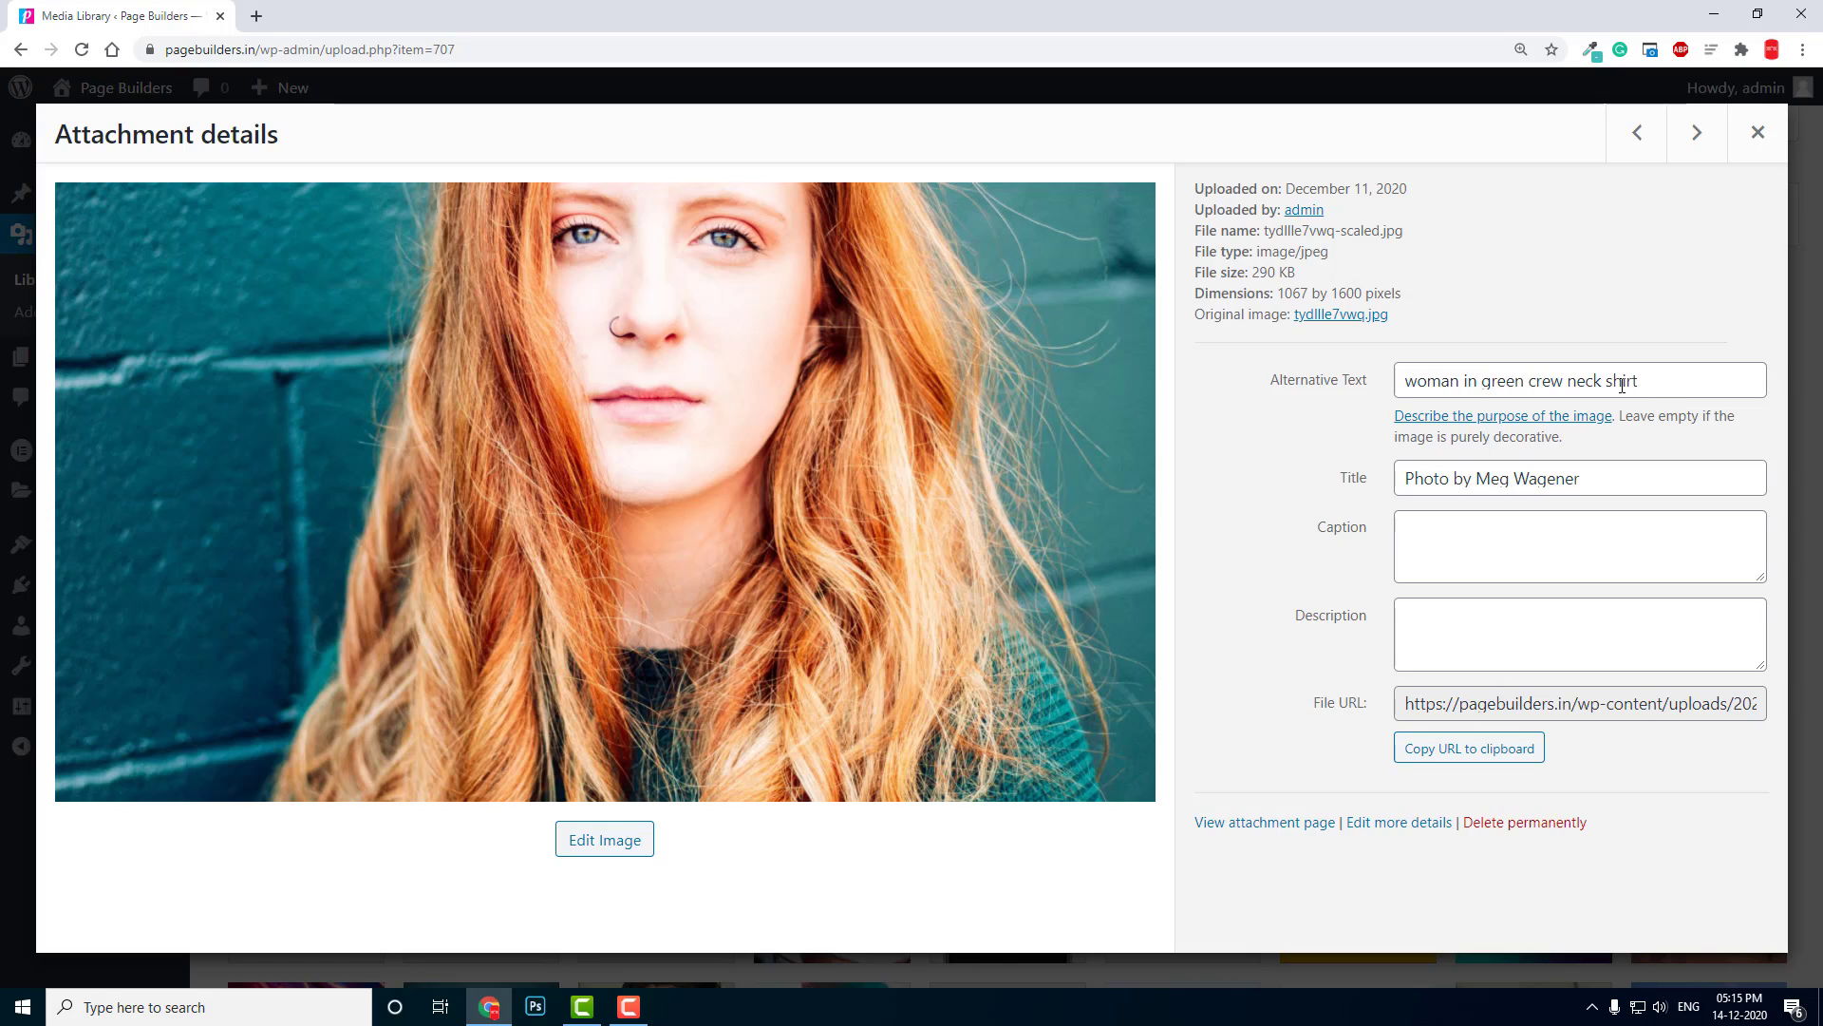
left_click(1534, 382)
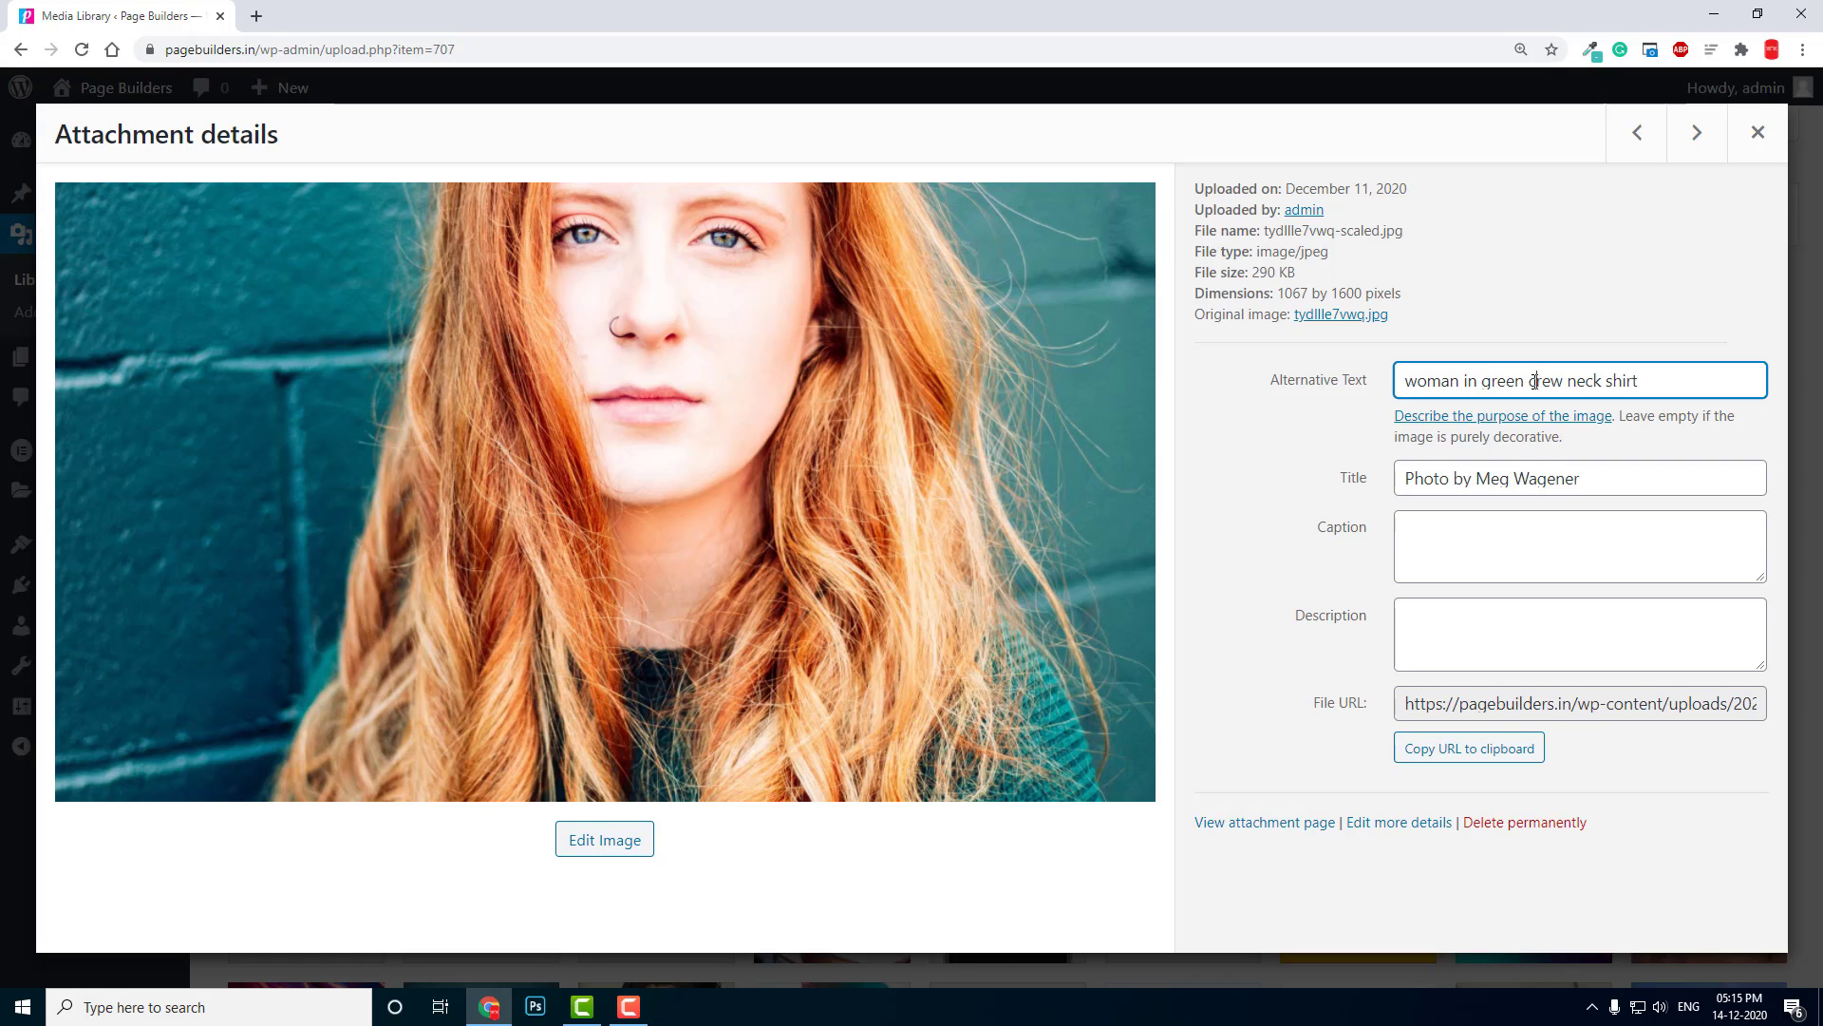
left_click(1517, 477)
left_click(1502, 533)
left_click(1483, 616)
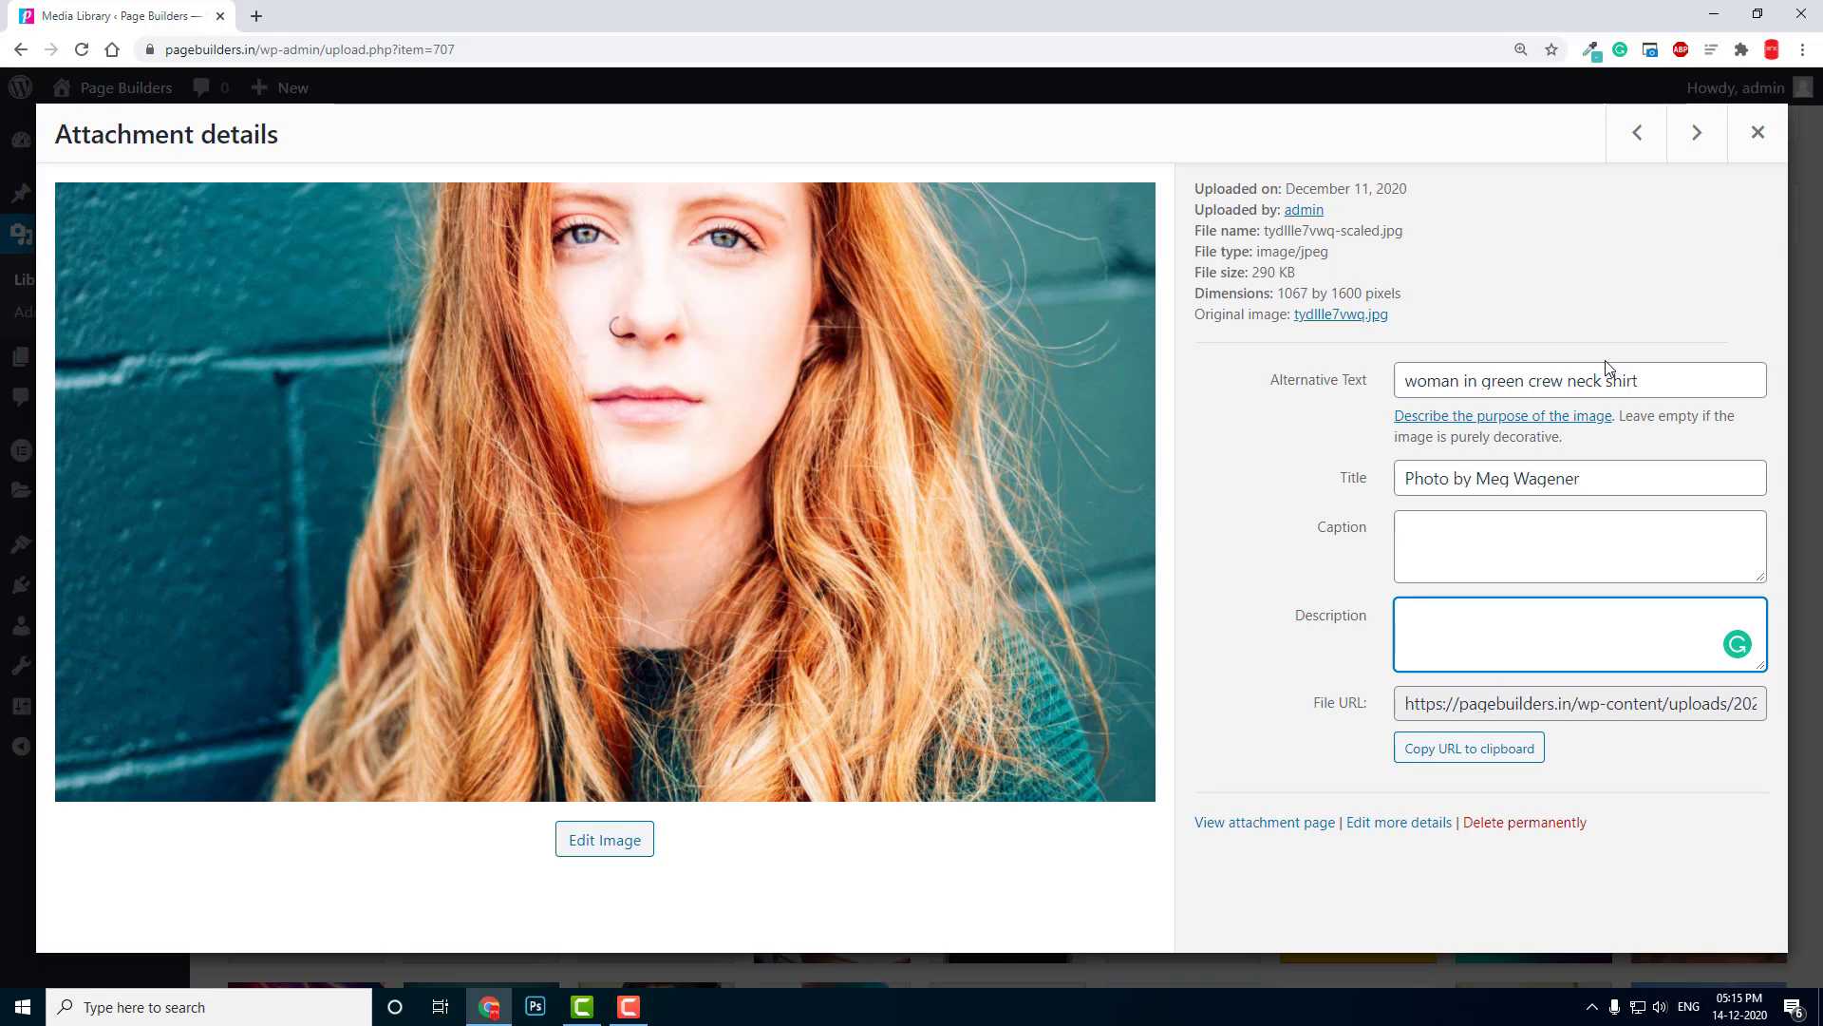
Clear the existing title of tydllle7vwq-scaled.jpg.
left_click(1568, 381)
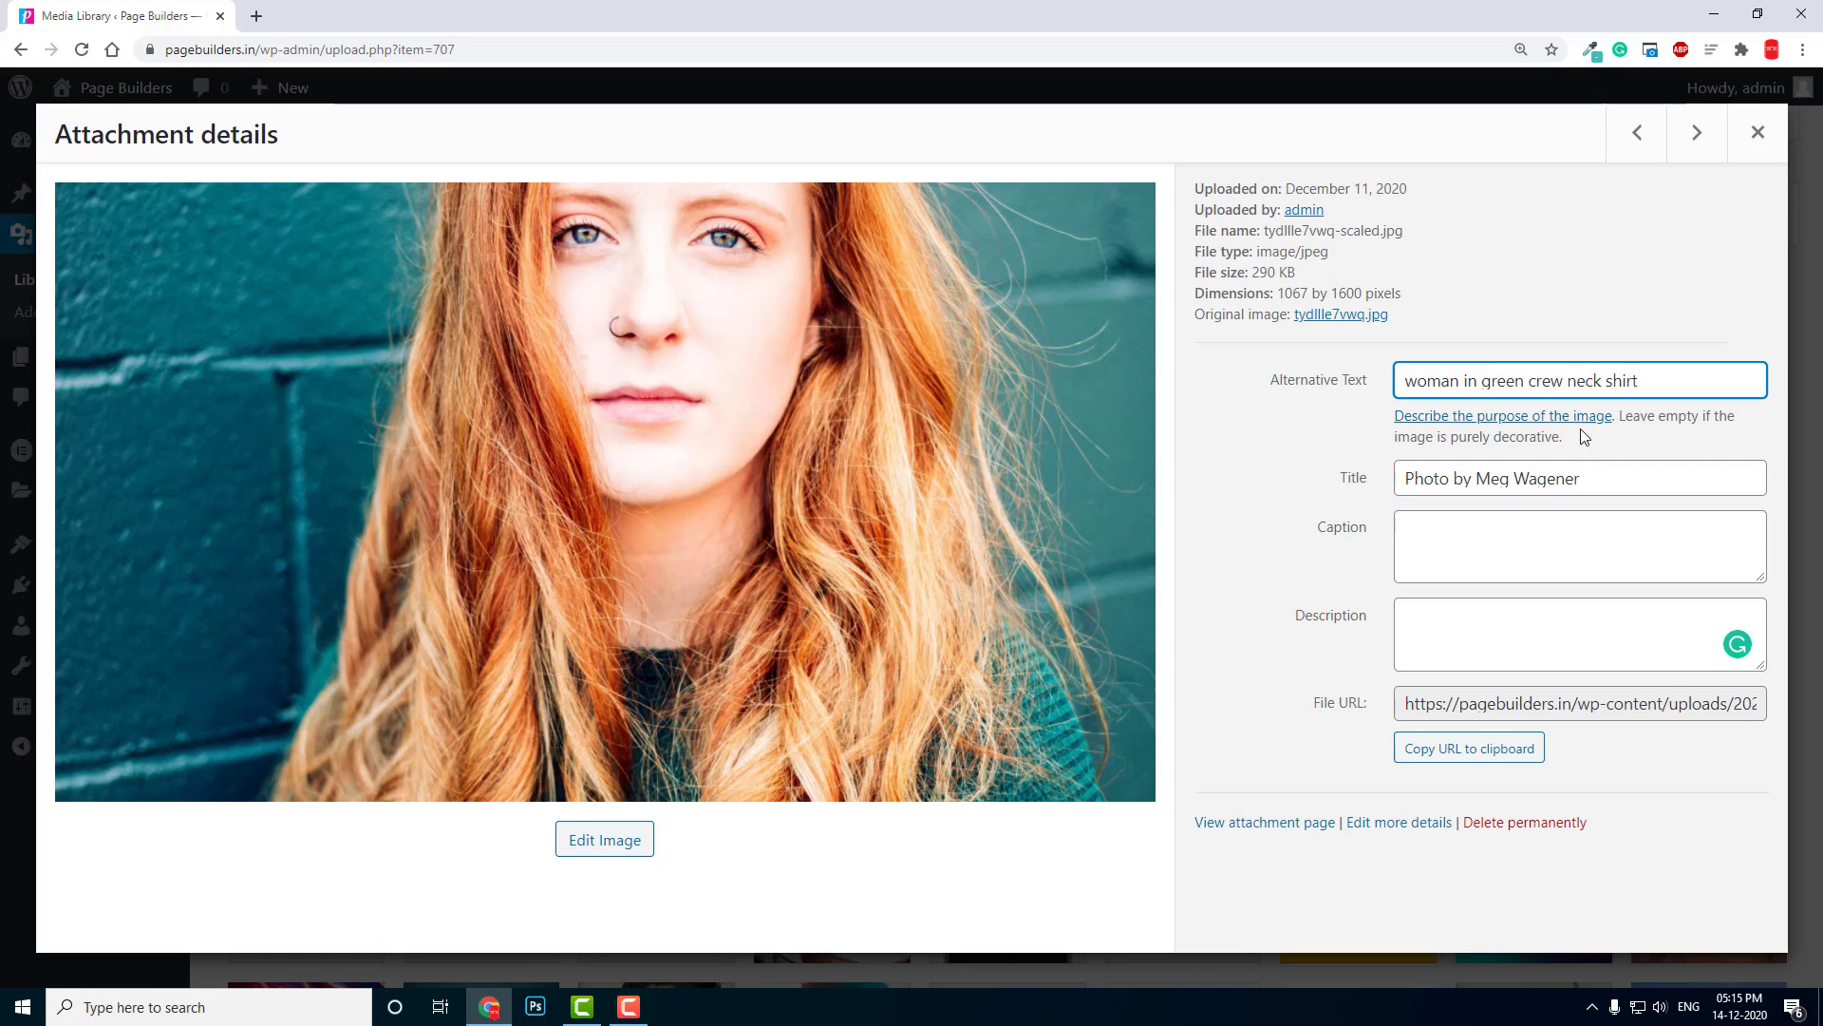
left_click(1568, 478)
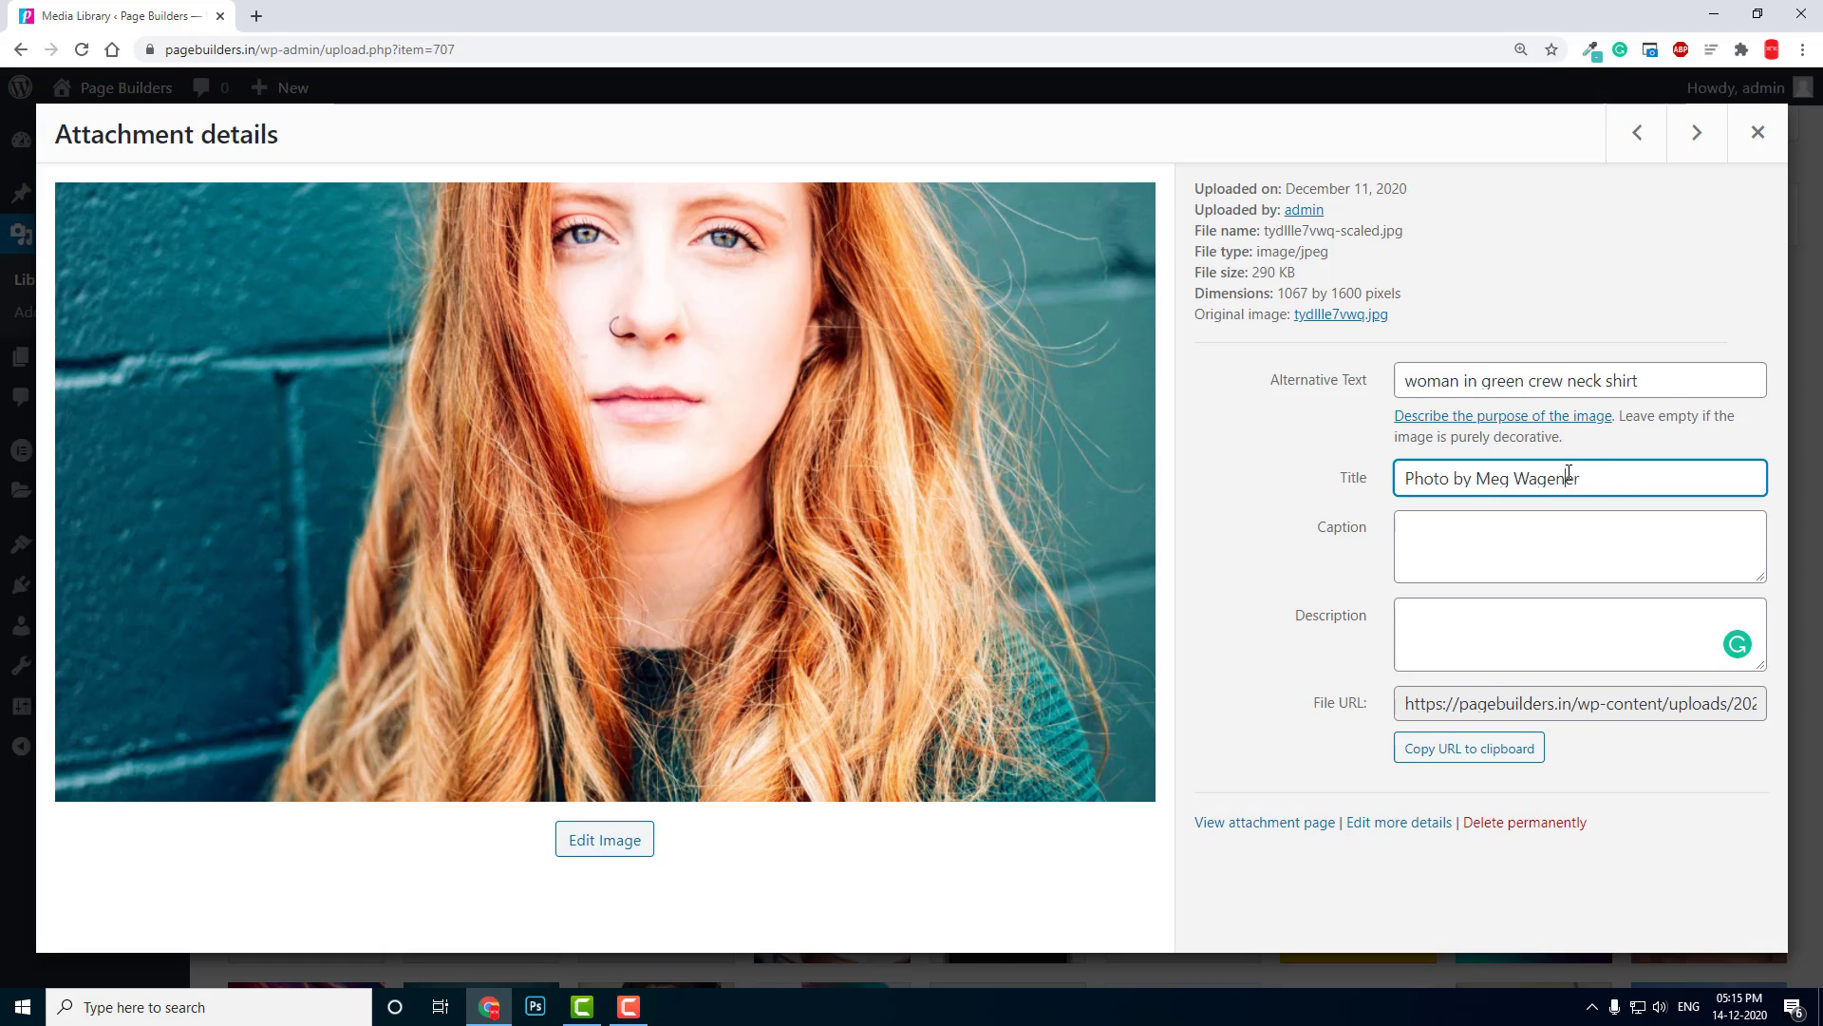
left_click_drag(1647, 492, 1162, 456)
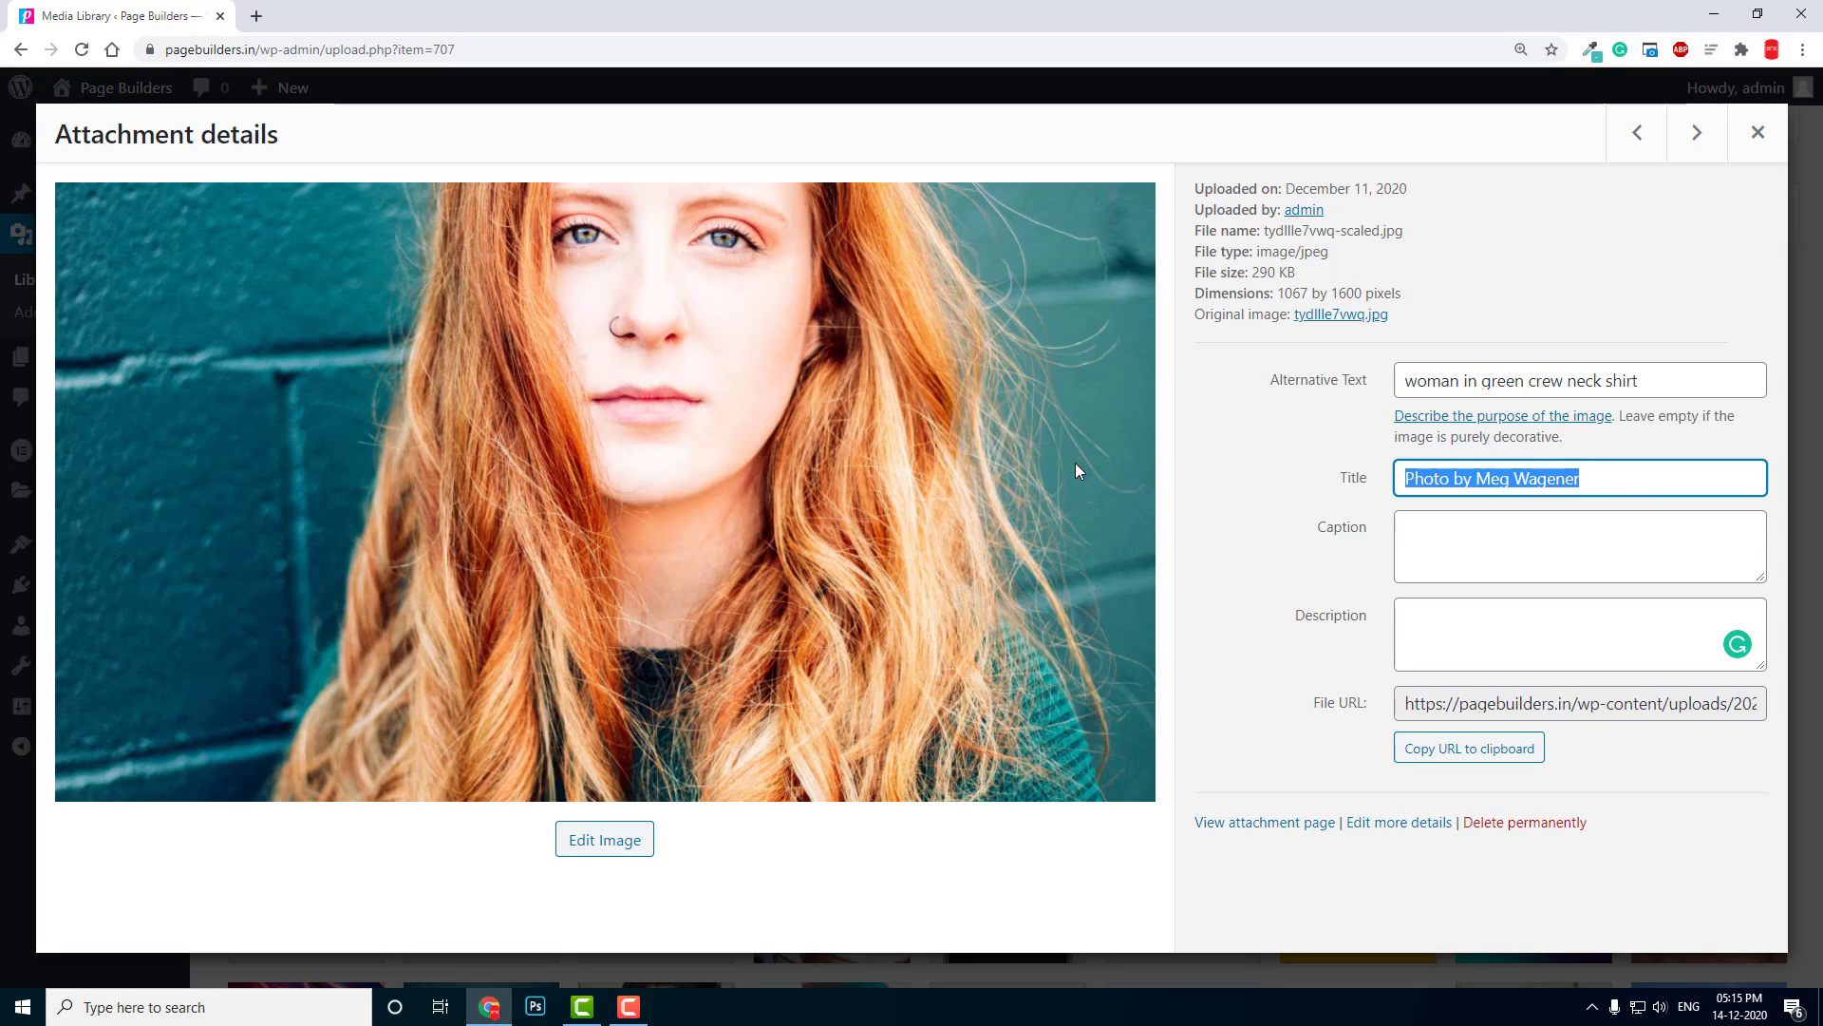
key("BackSpace")
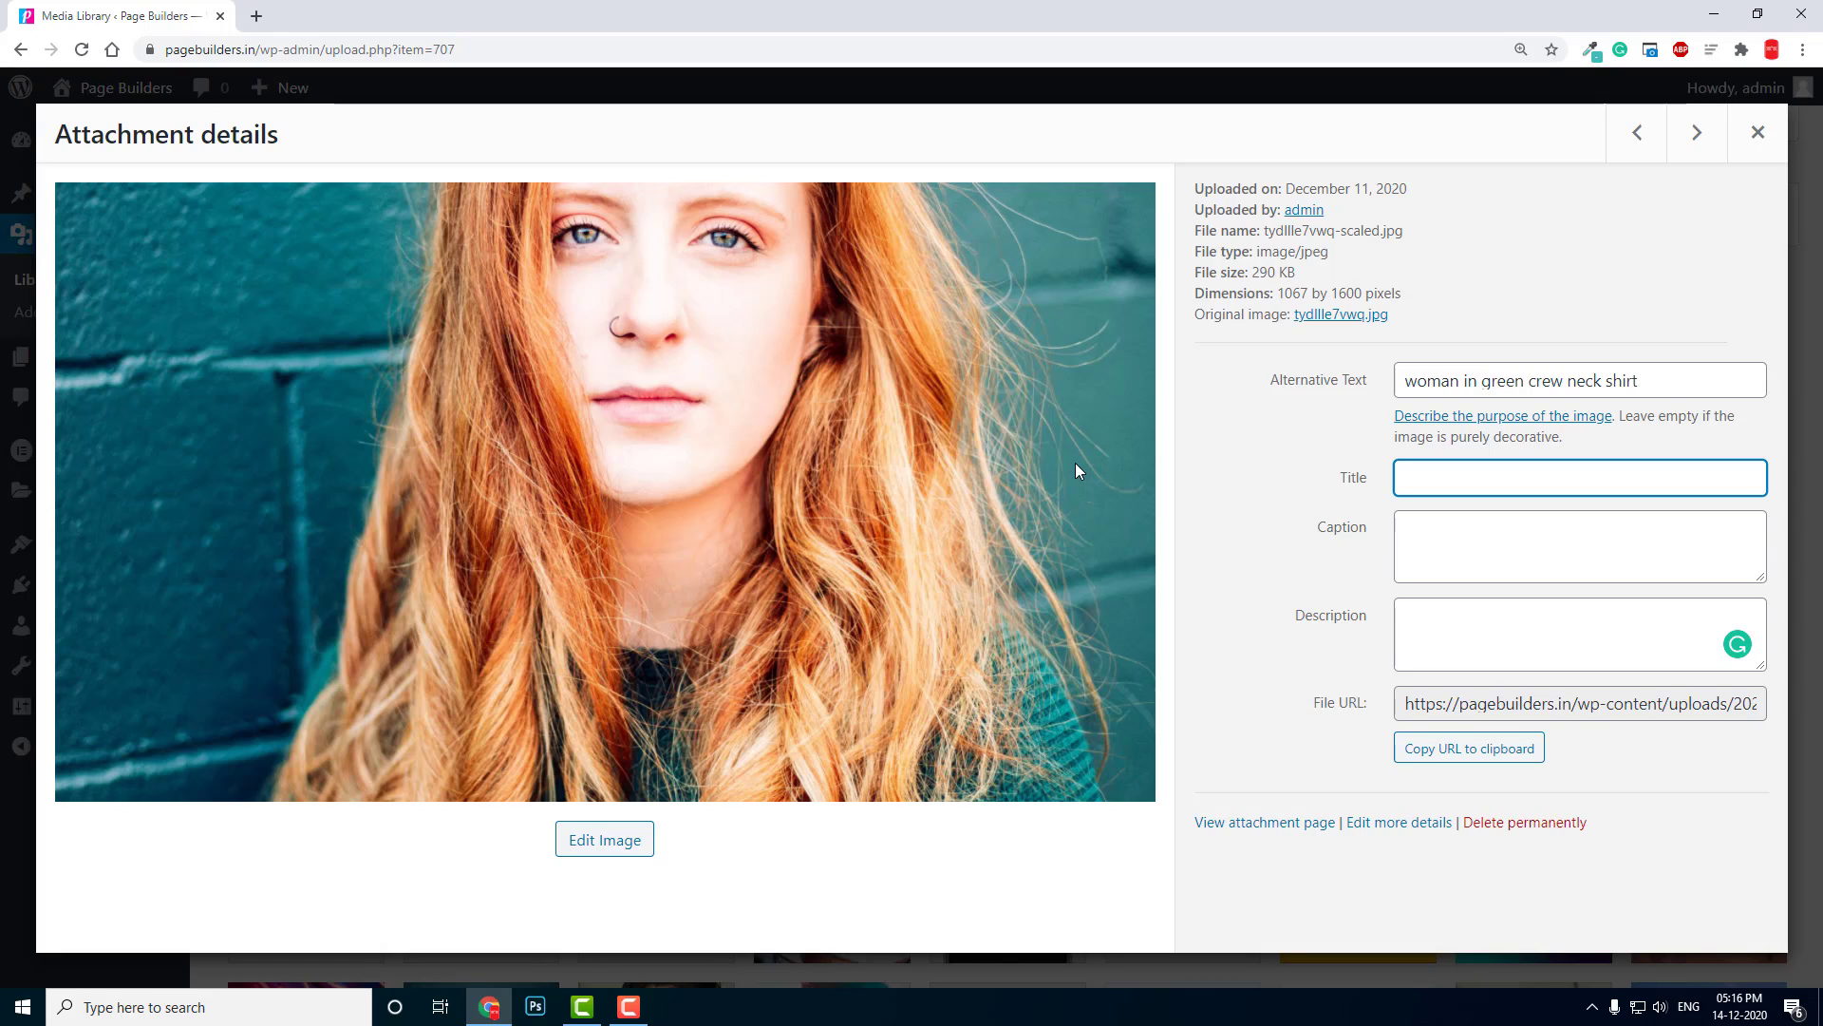
Type the title 'Redhear Woman' for the portrait.
type("Ra")
key("BackSpace")
type("ed ha")
key("BackSpace")
type("header")
key("BackSpace")
key("BackSpace")
key("BackSpace")
type("r Woman")
Replace the alt text with 'Redhear Women with Dreamy Eyes'.
triple_click(1695, 380)
type("Read")
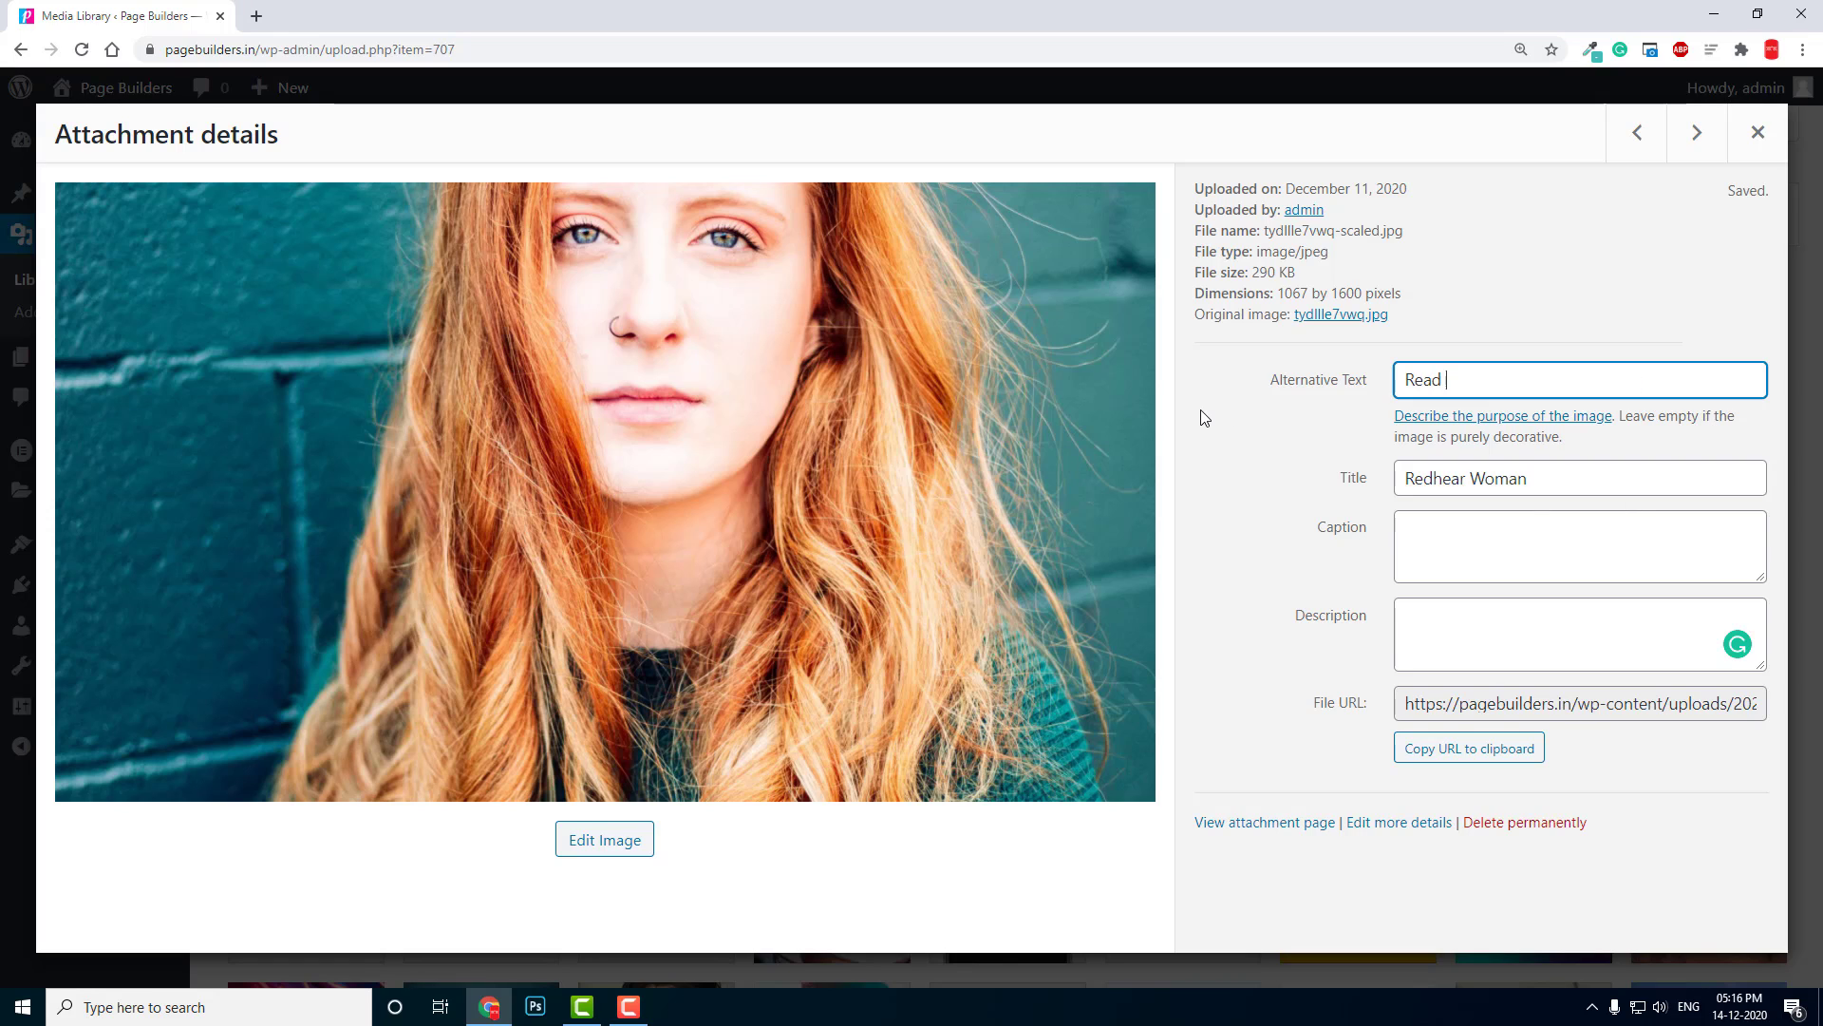
key("BackSpace")
key("BackSpace")
key("BackSpace")
type("d")
type("headre")
key("BackSpace")
key("BackSpace")
key("BackSpace")
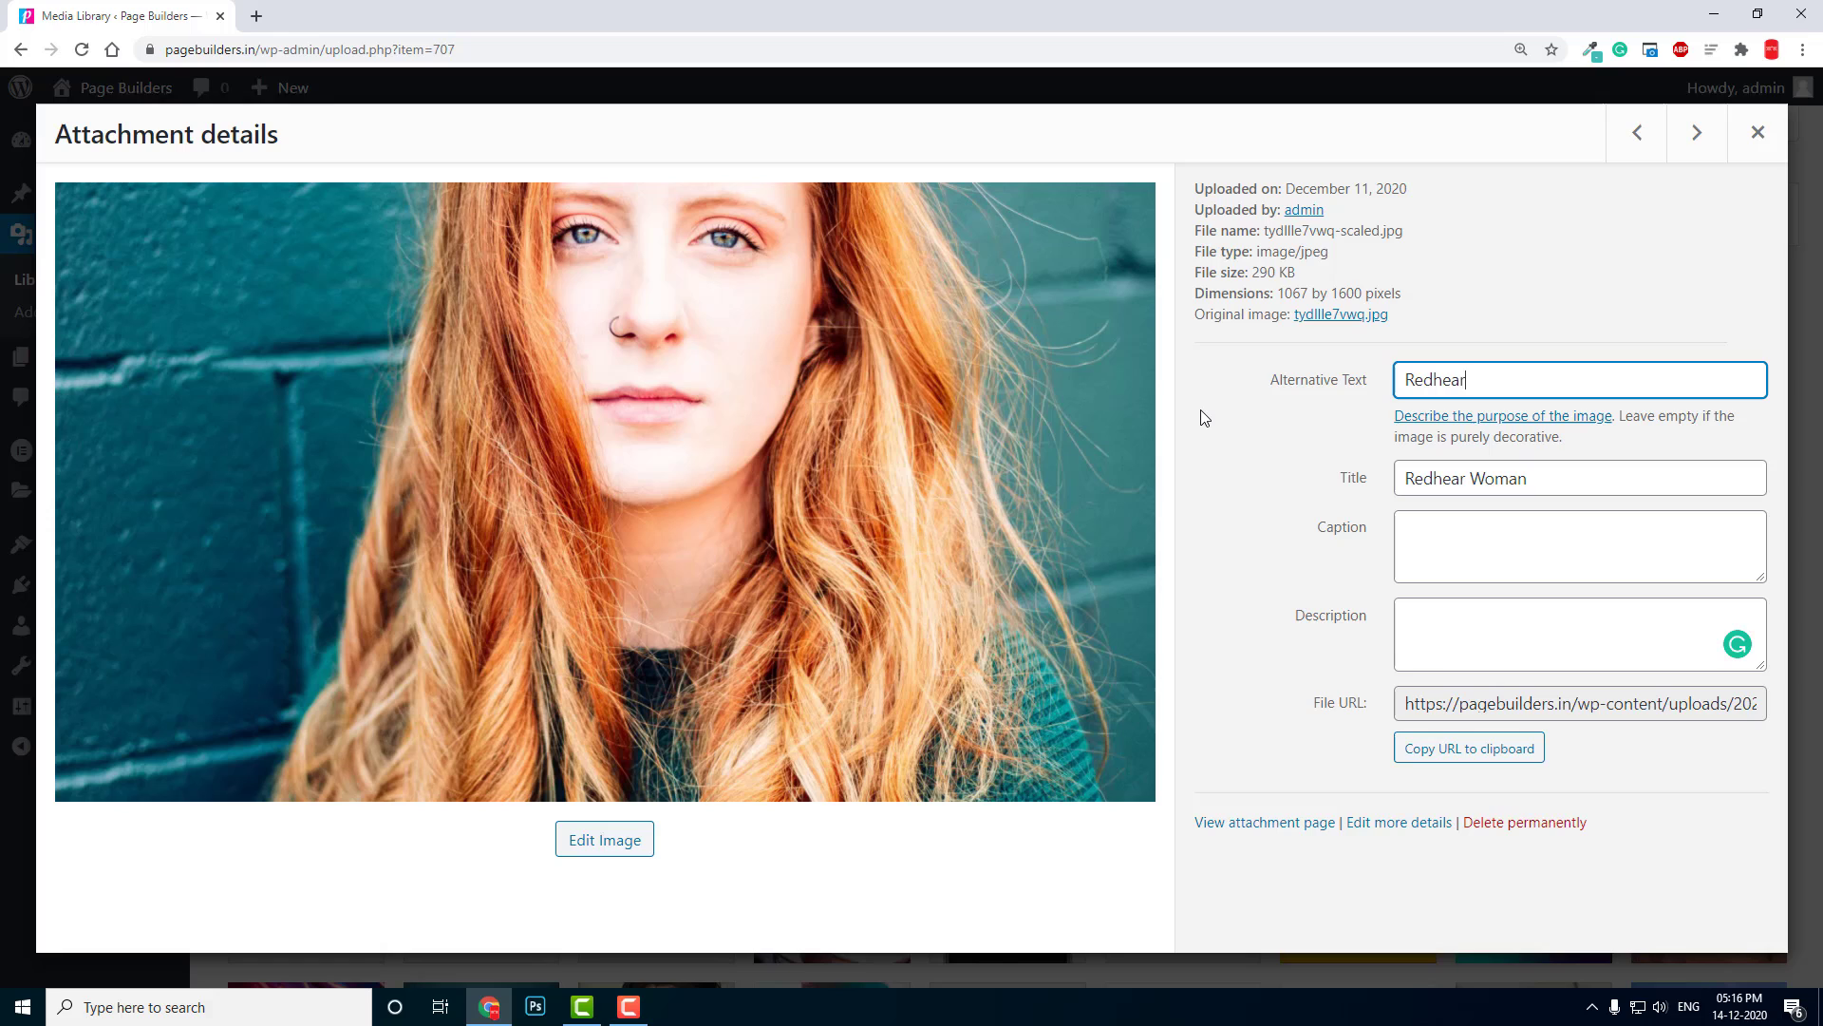
type("r Women with a")
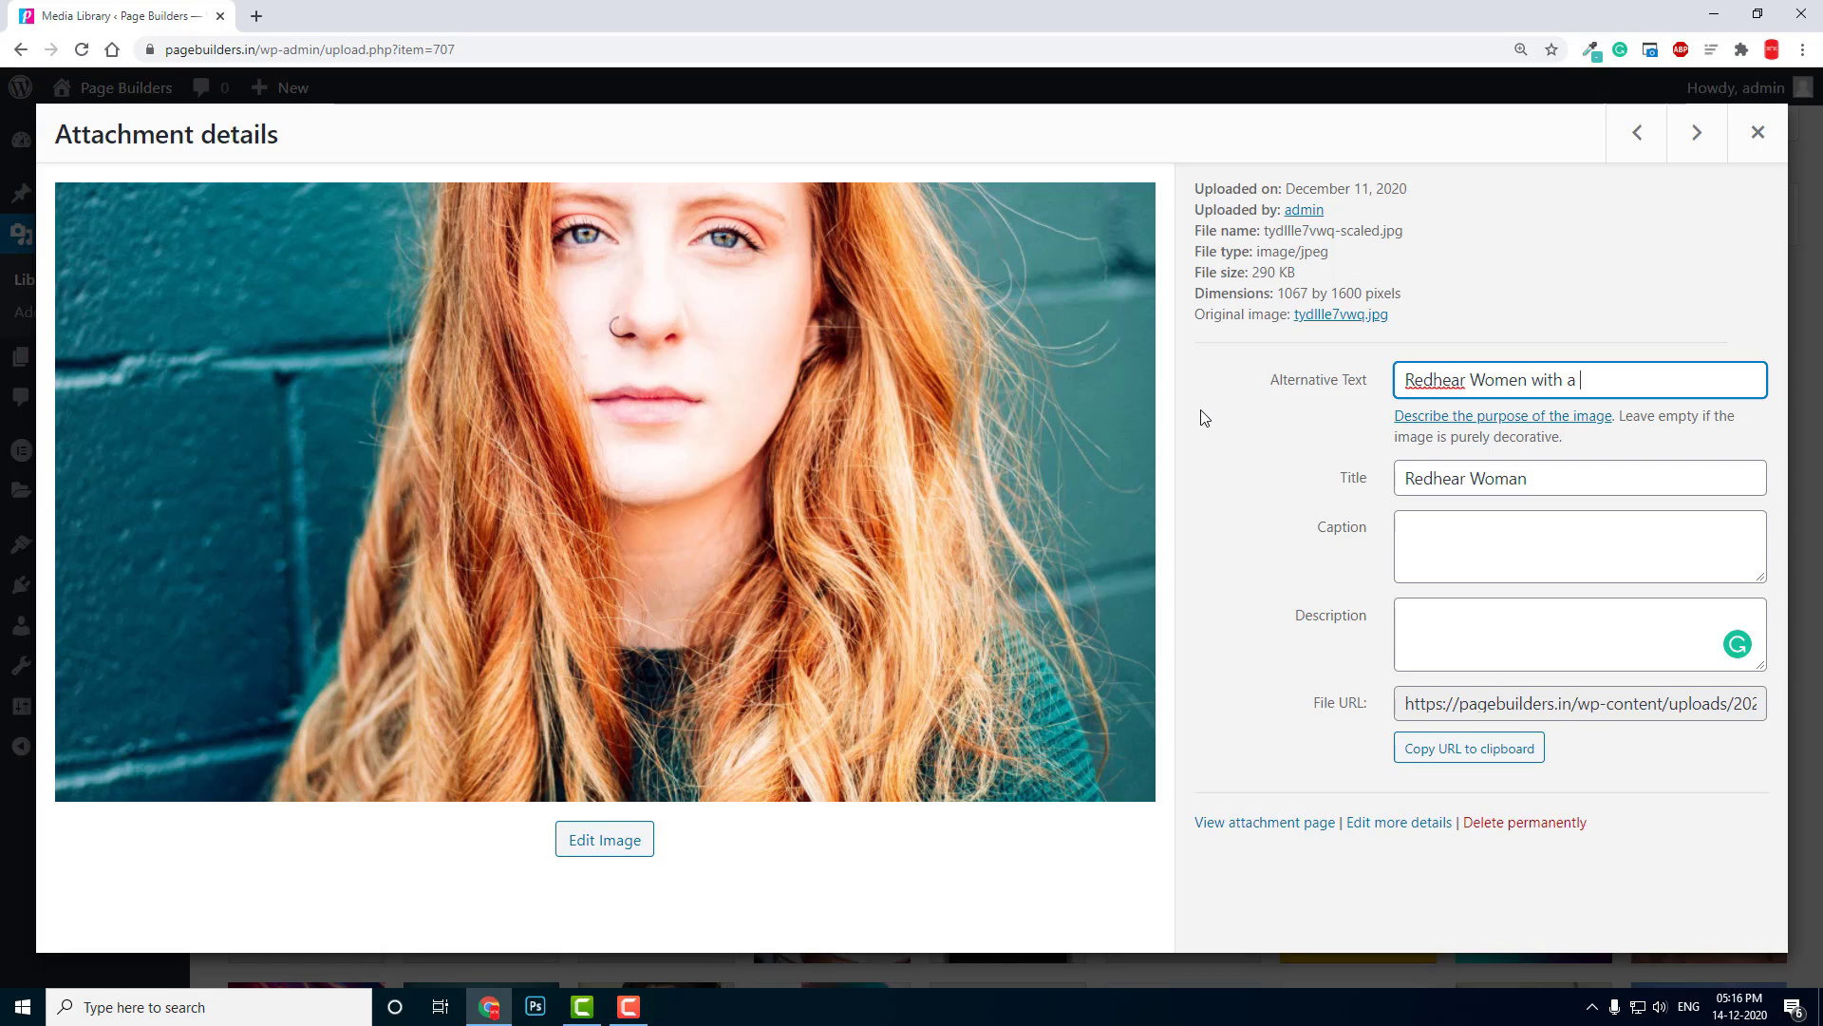
type("Dreamy")
key("BackSpace")
key("BackSpace")
key("BackSpace")
key("BackSpace")
key("BackSpace")
key("BackSpace")
key("BackSpace")
key("BackSpace")
key("BackSpace")
type("Dreamy Eyes")
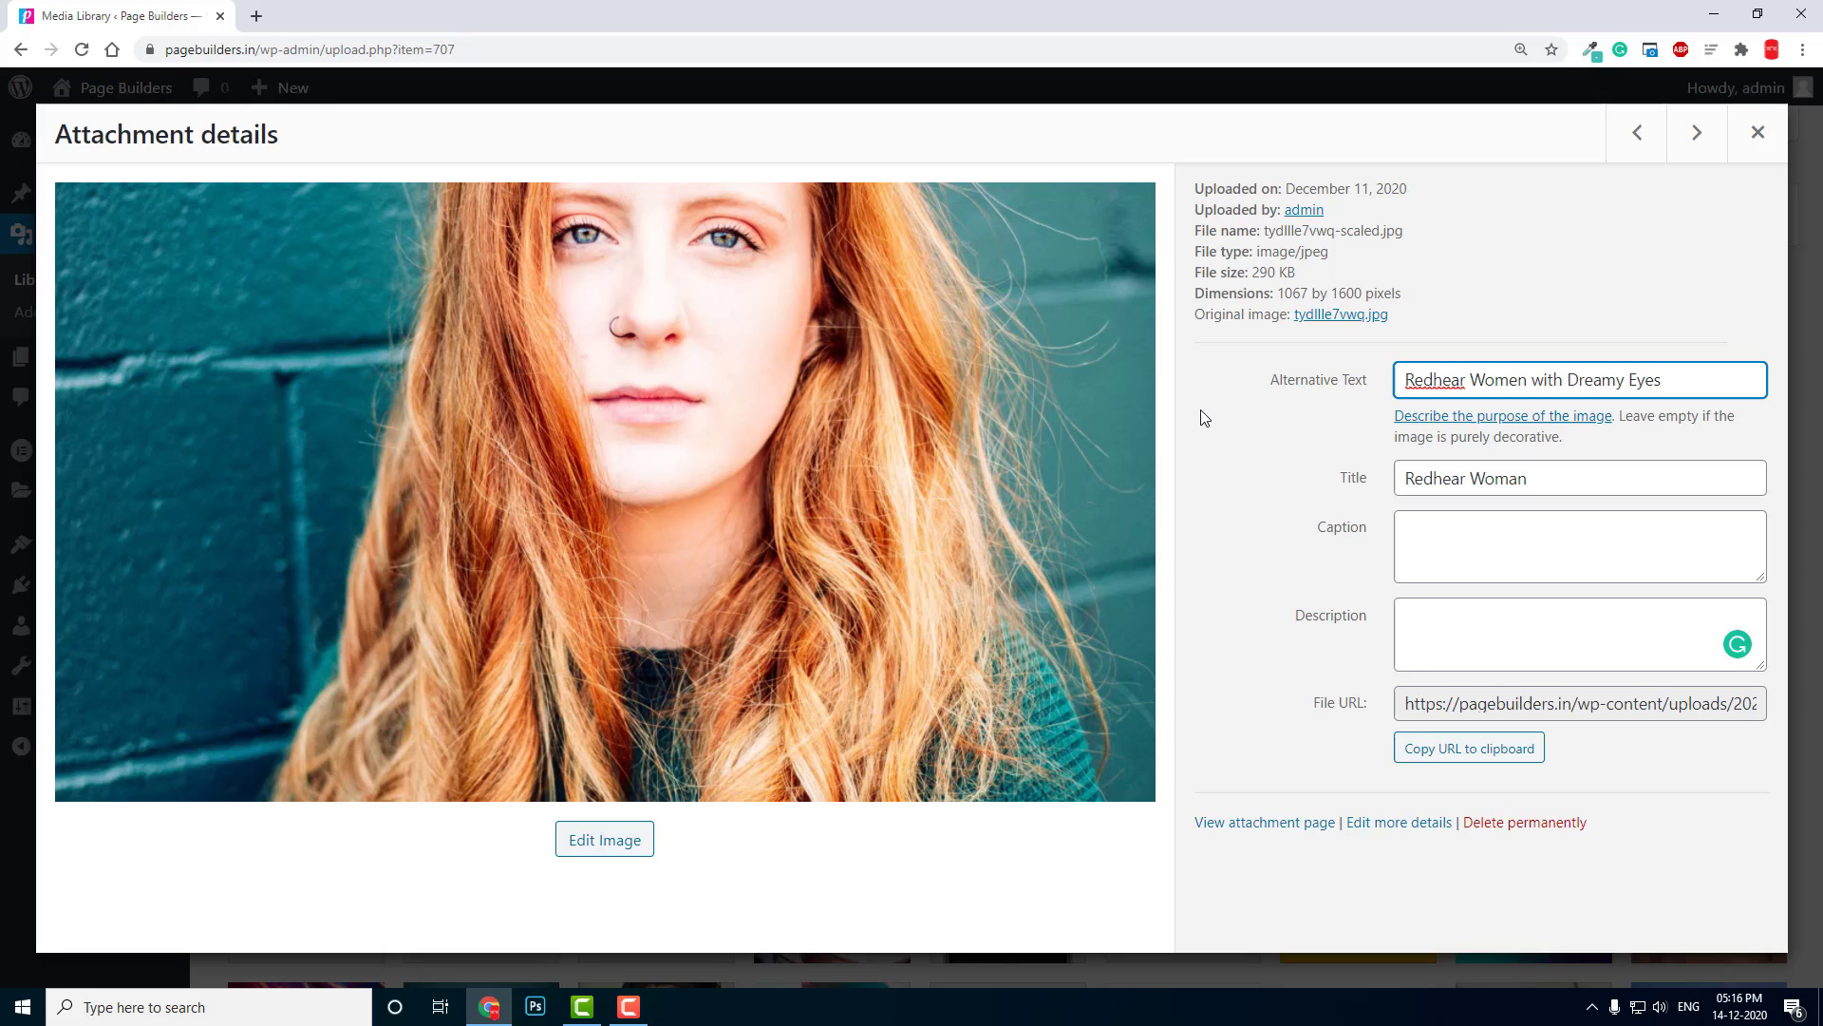
left_click(1475, 631)
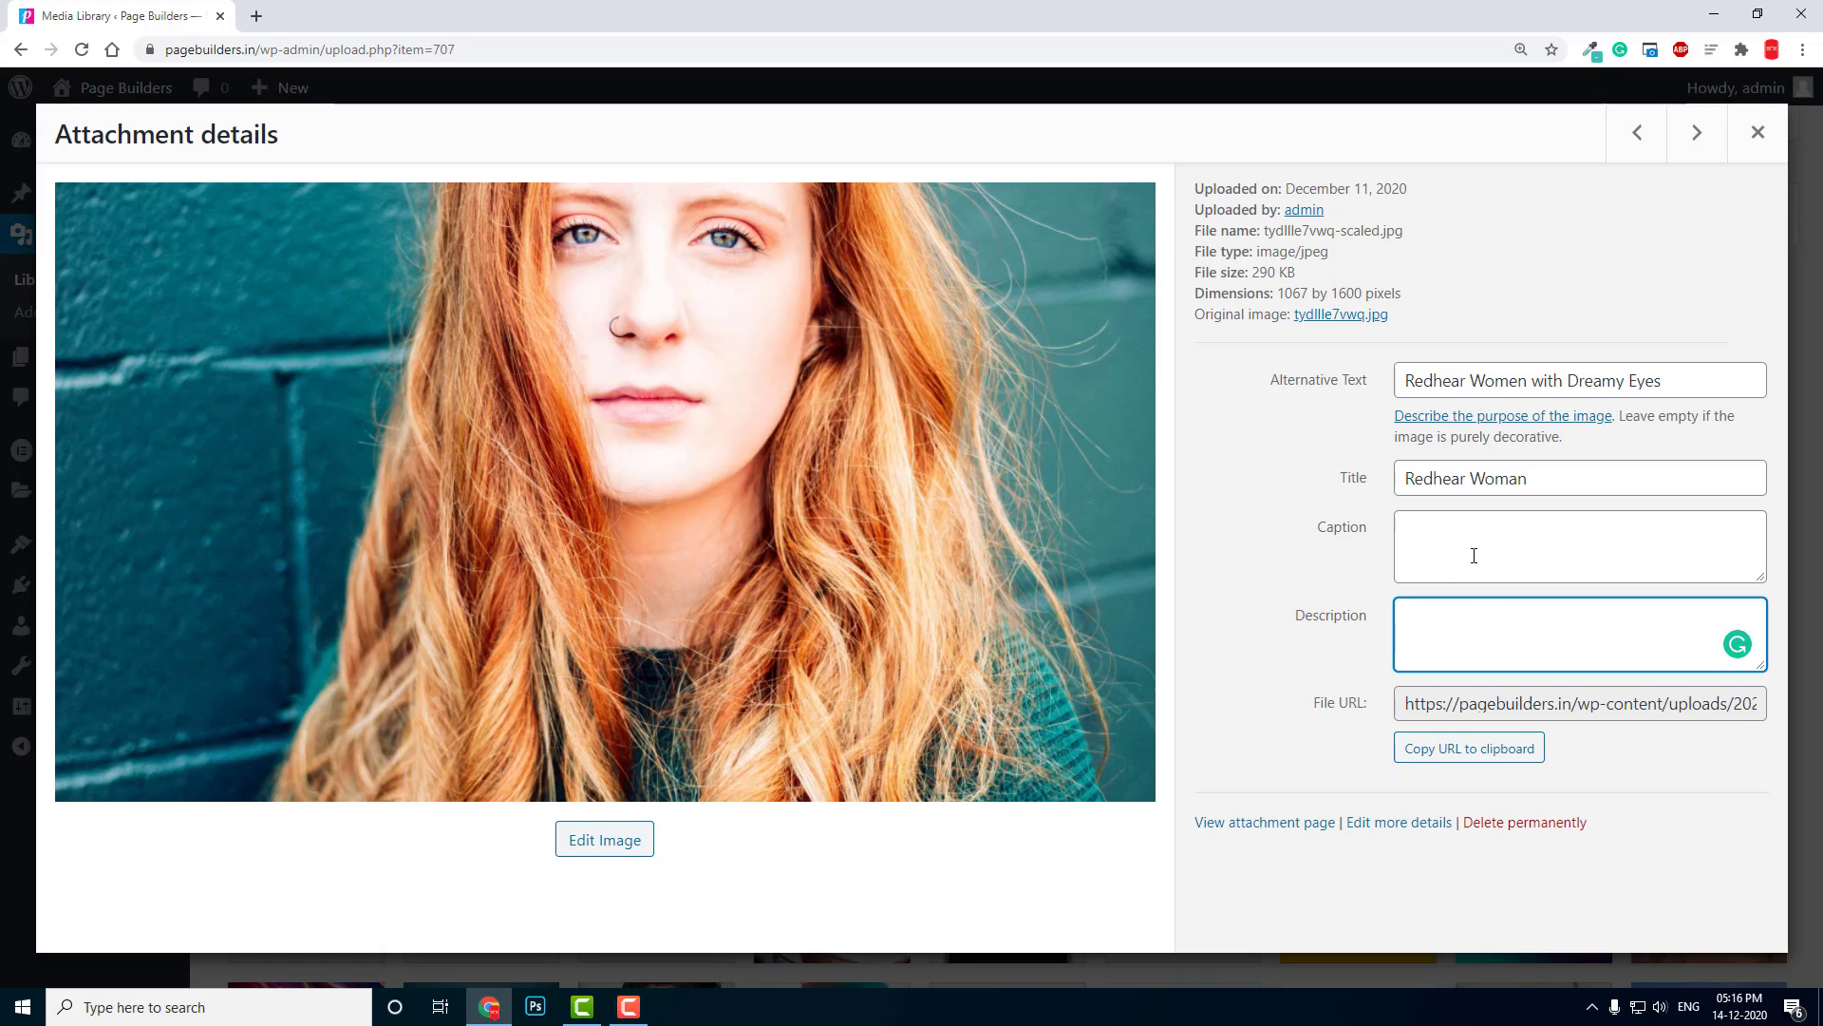
Step through the caption and description fields, then return to the 'Redhear Woman' title.
left_click(1474, 555)
left_click(1489, 655)
left_click(1530, 479)
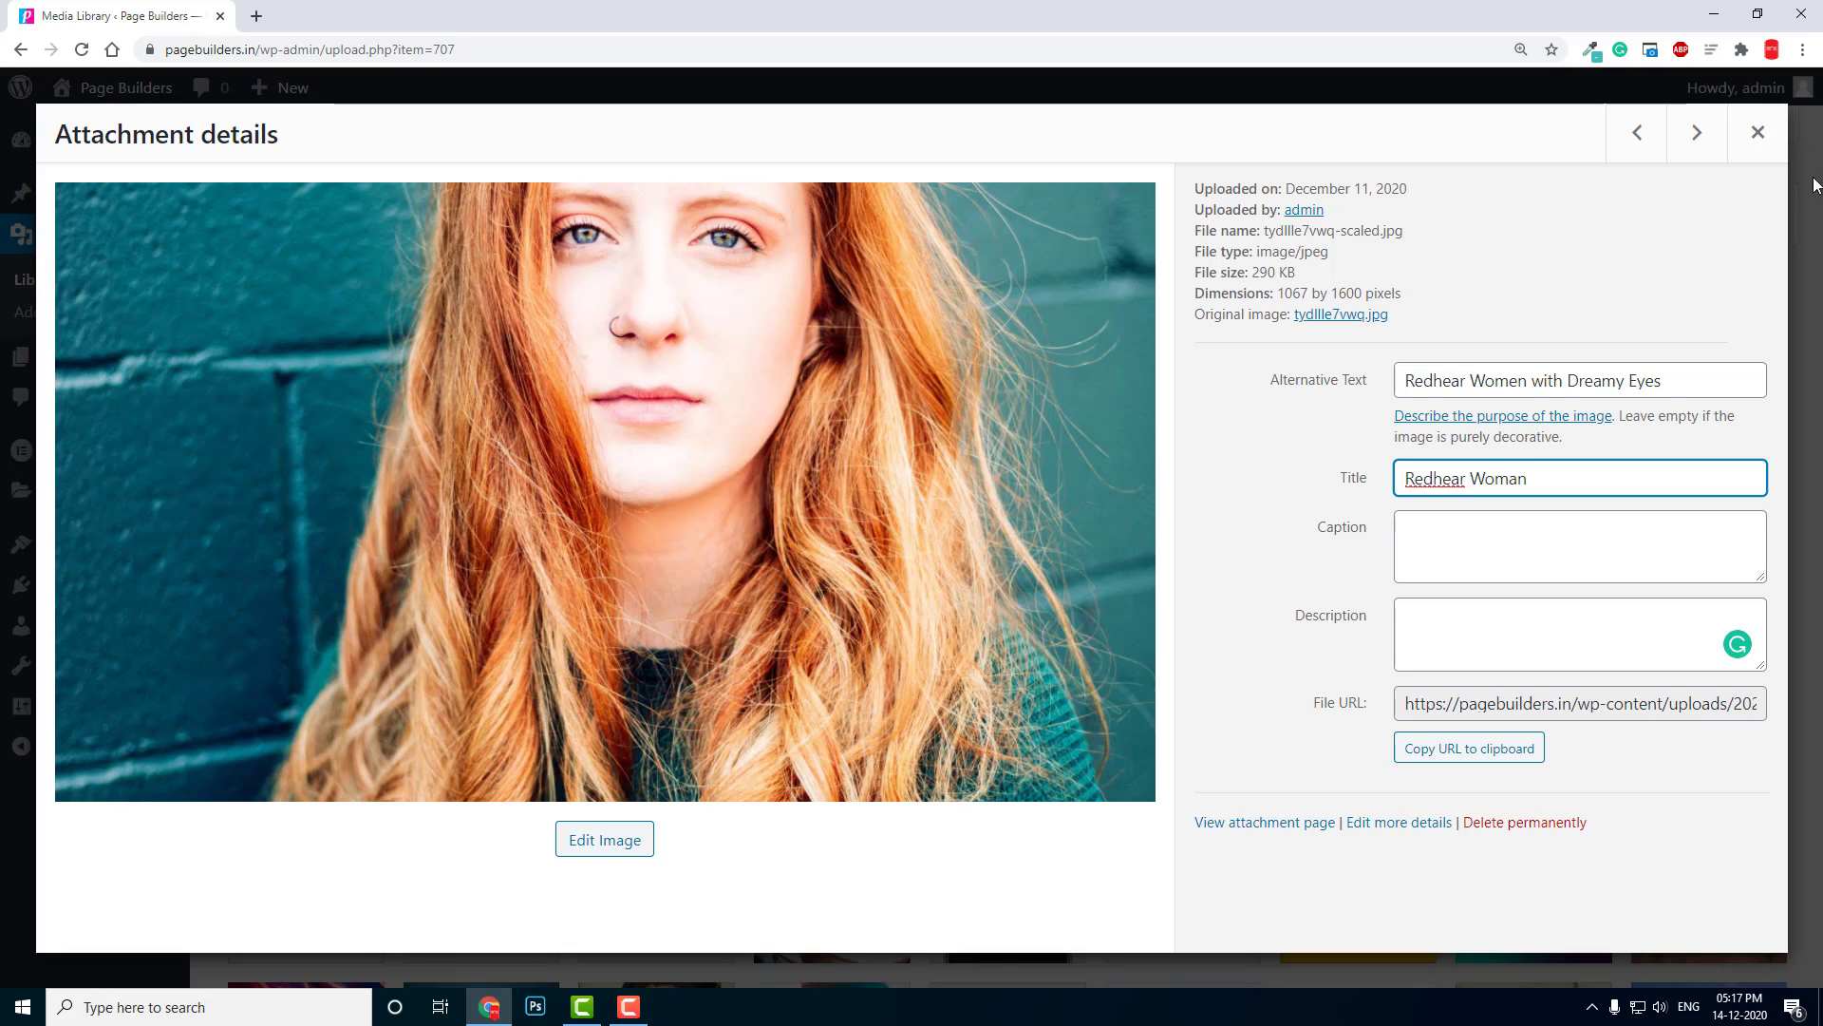
Switch the Media Library to list view and open the cherries photo's edit page.
left_click(1765, 135)
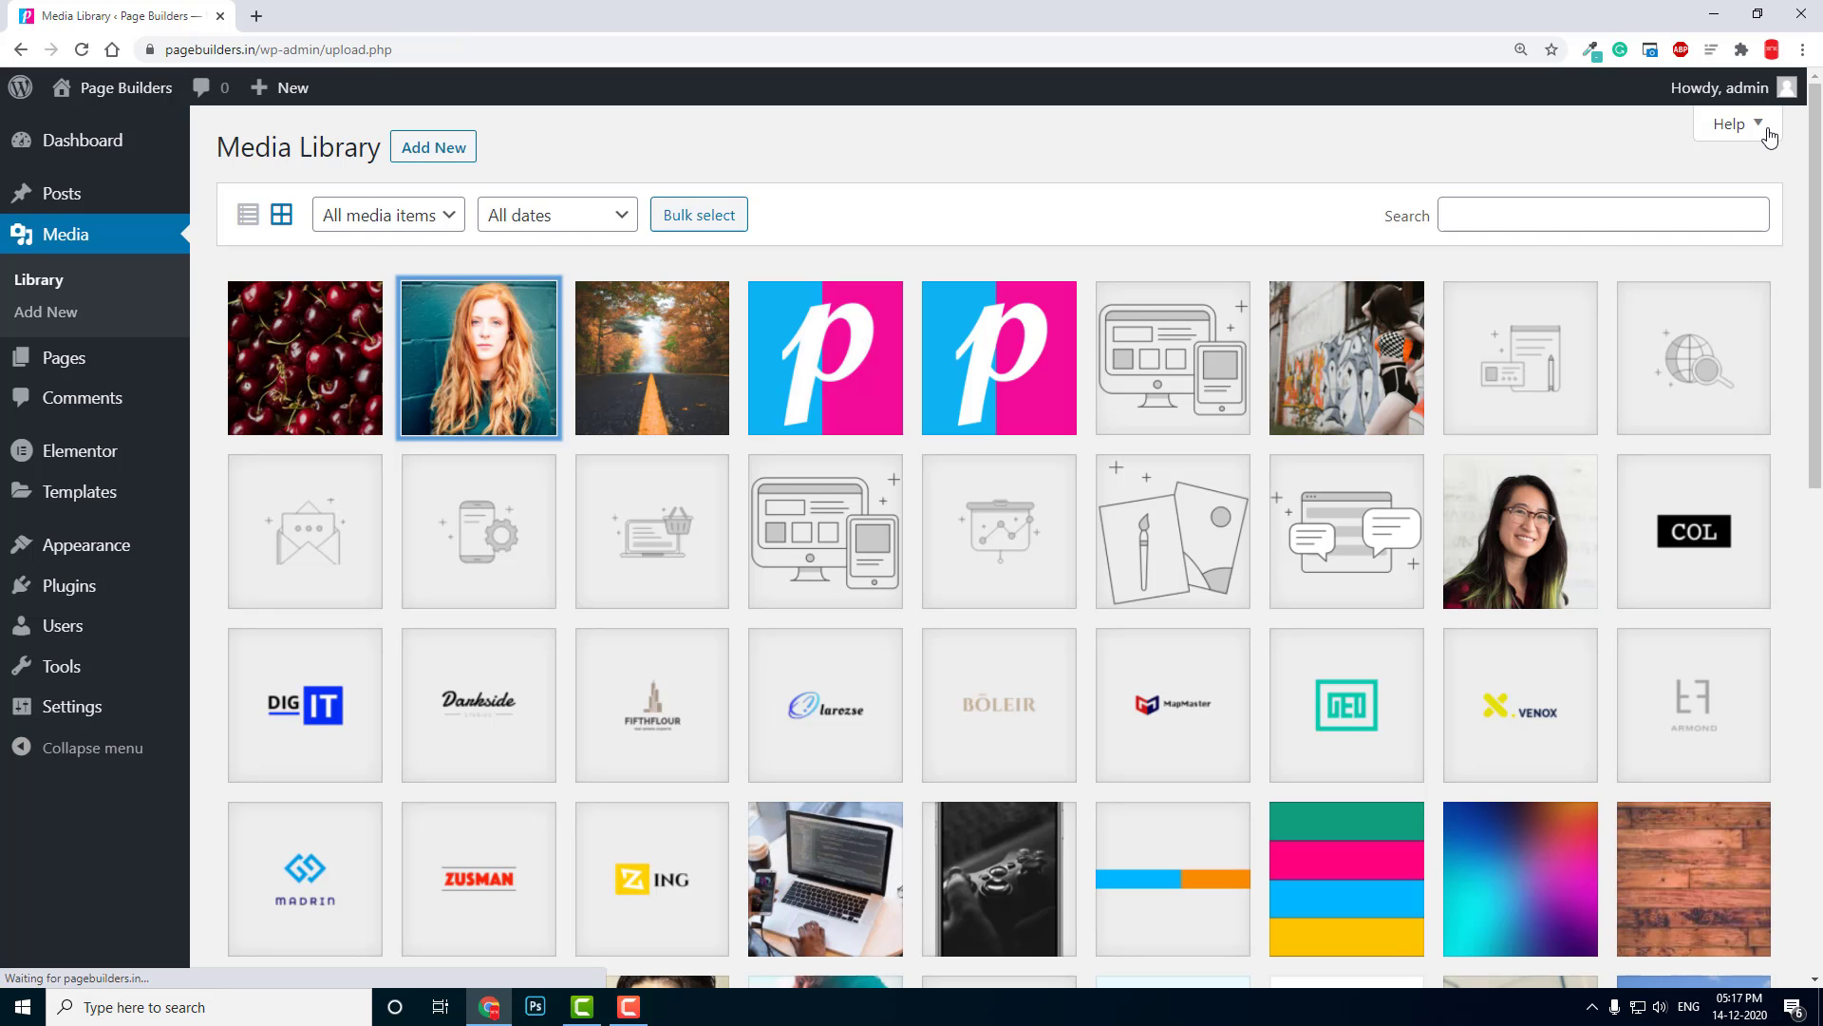
left_click(248, 216)
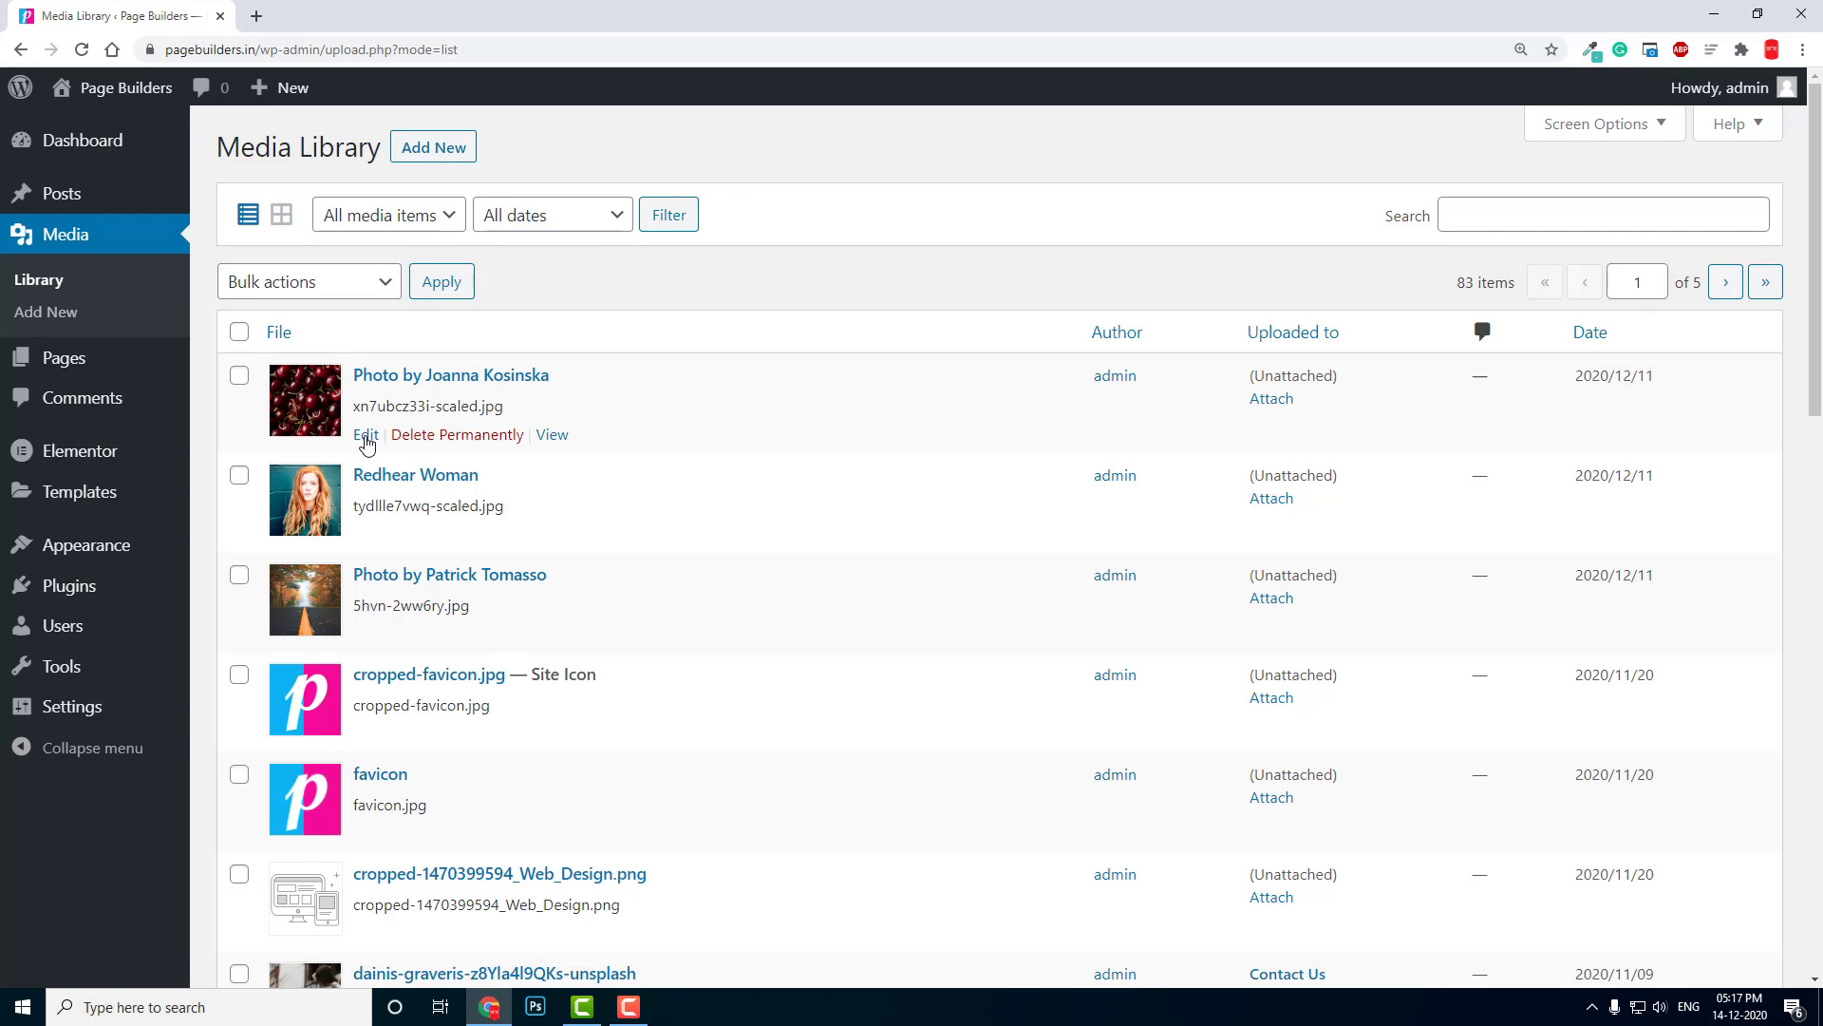
left_click(366, 436)
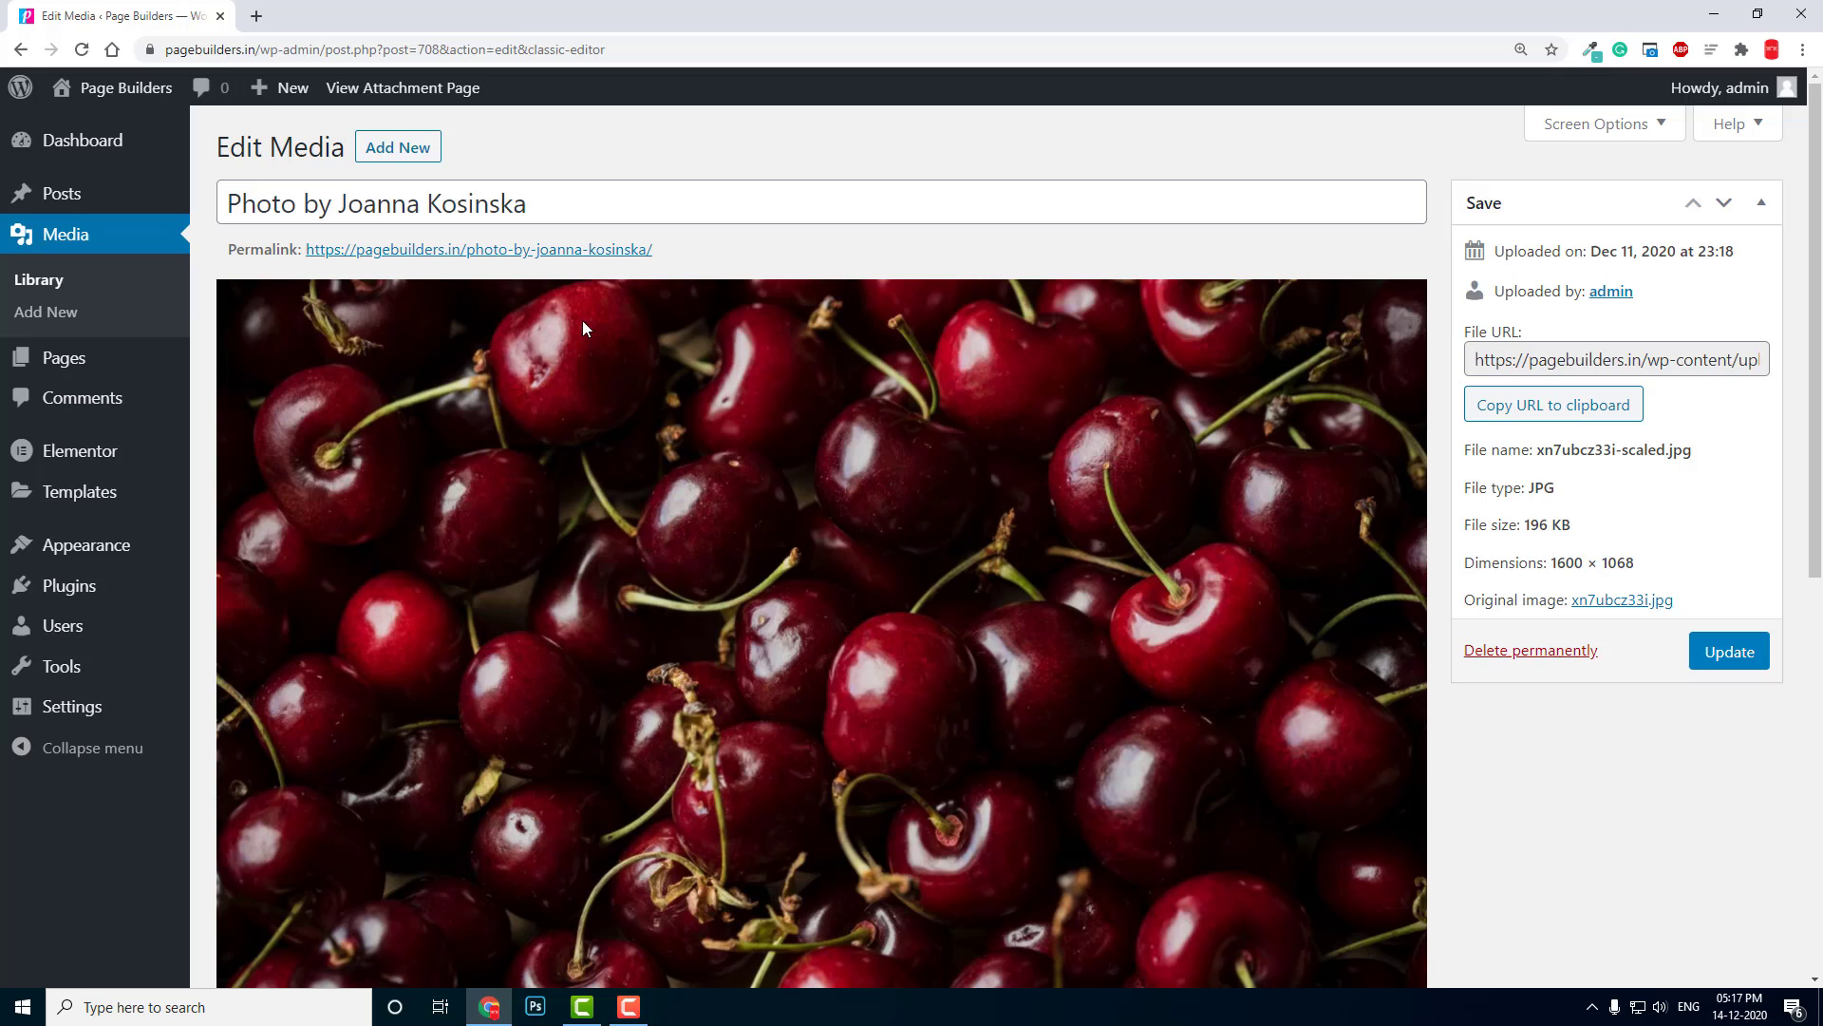
Review the title 'Photo by Joanna Kosinska' and alt text 'red cherry fruits', then update the photo.
mouse_move(68, 378)
left_click_drag(617, 211, 362, 211)
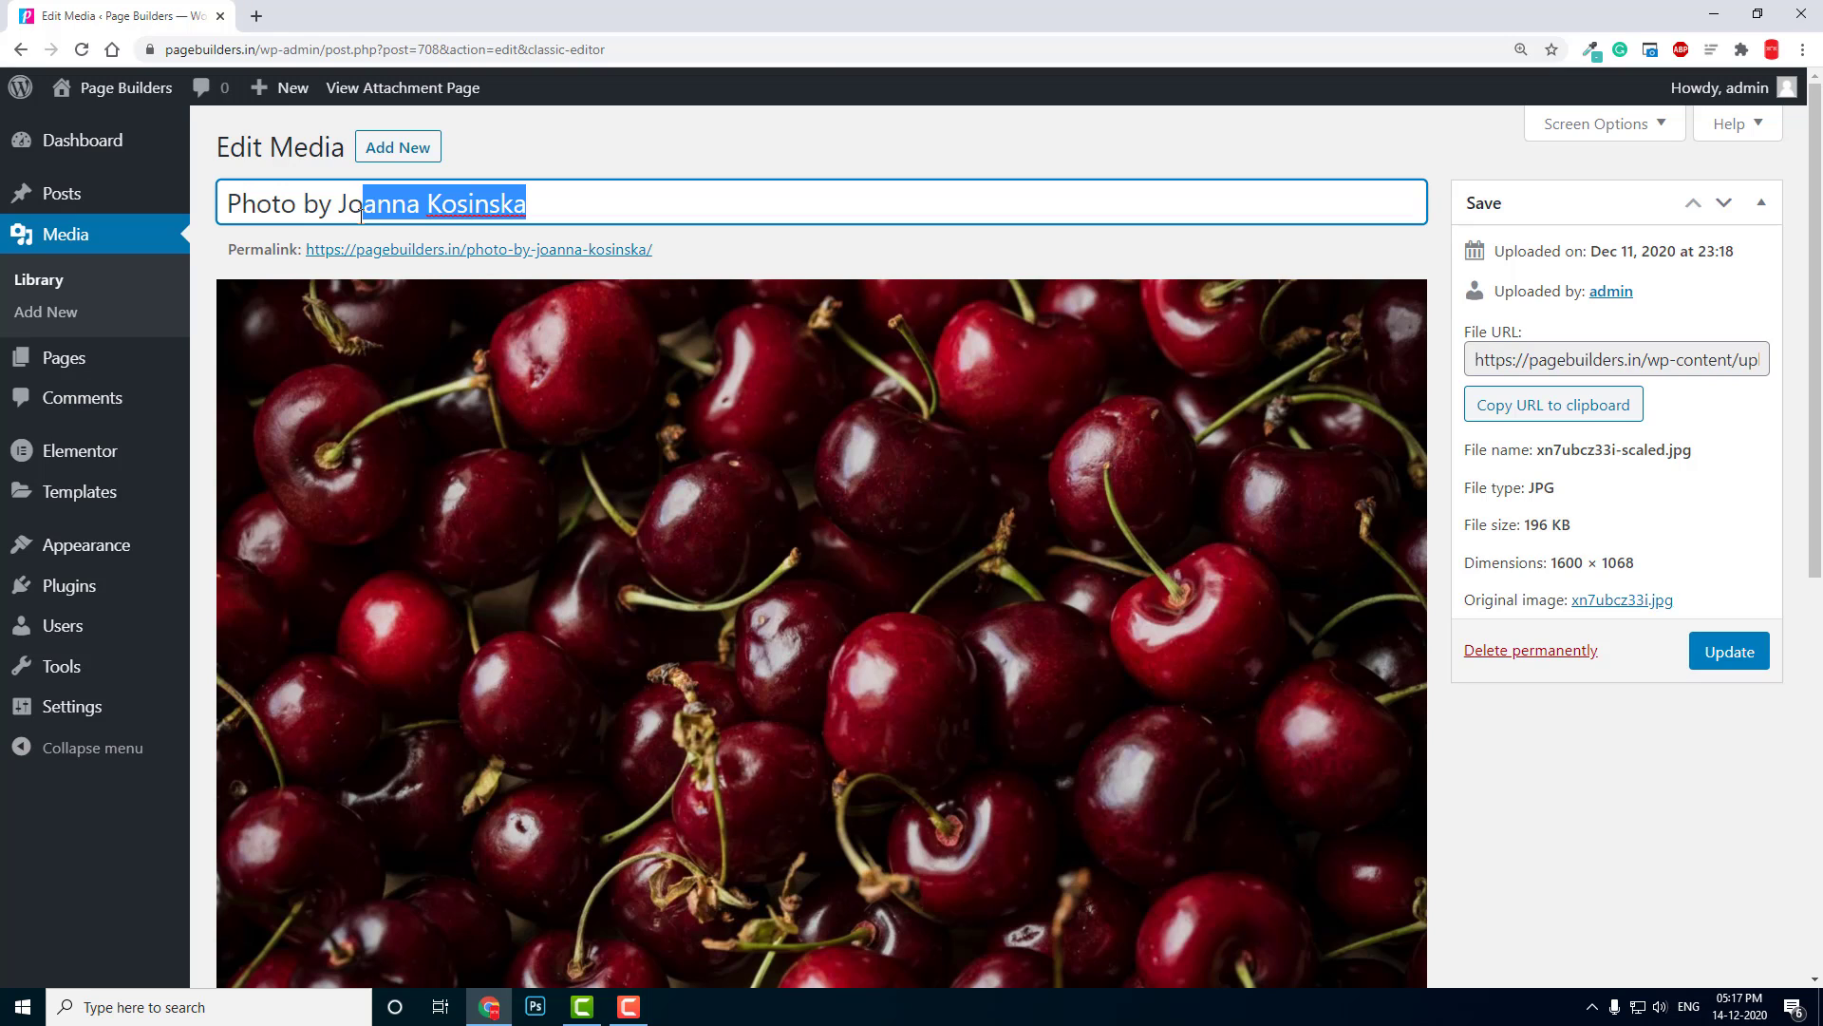
left_click_drag(542, 195, 231, 201)
scroll(492, 309, "down", 6)
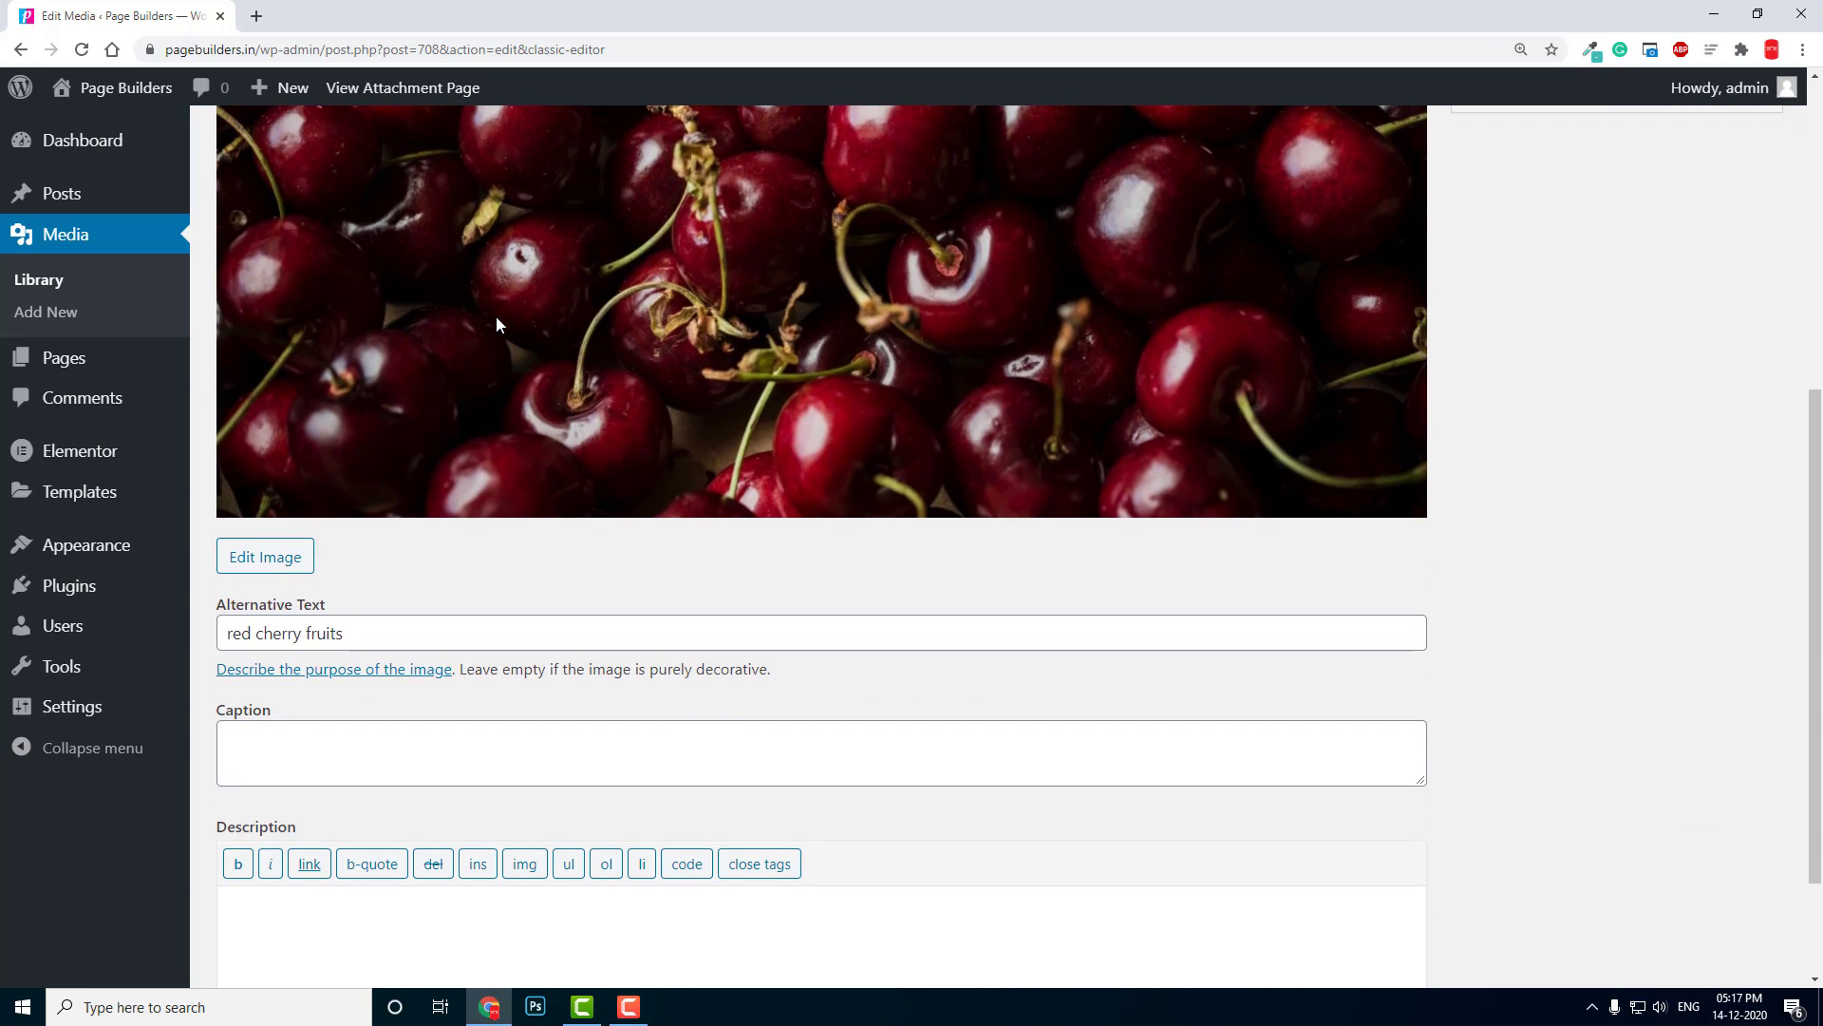
left_click(351, 641)
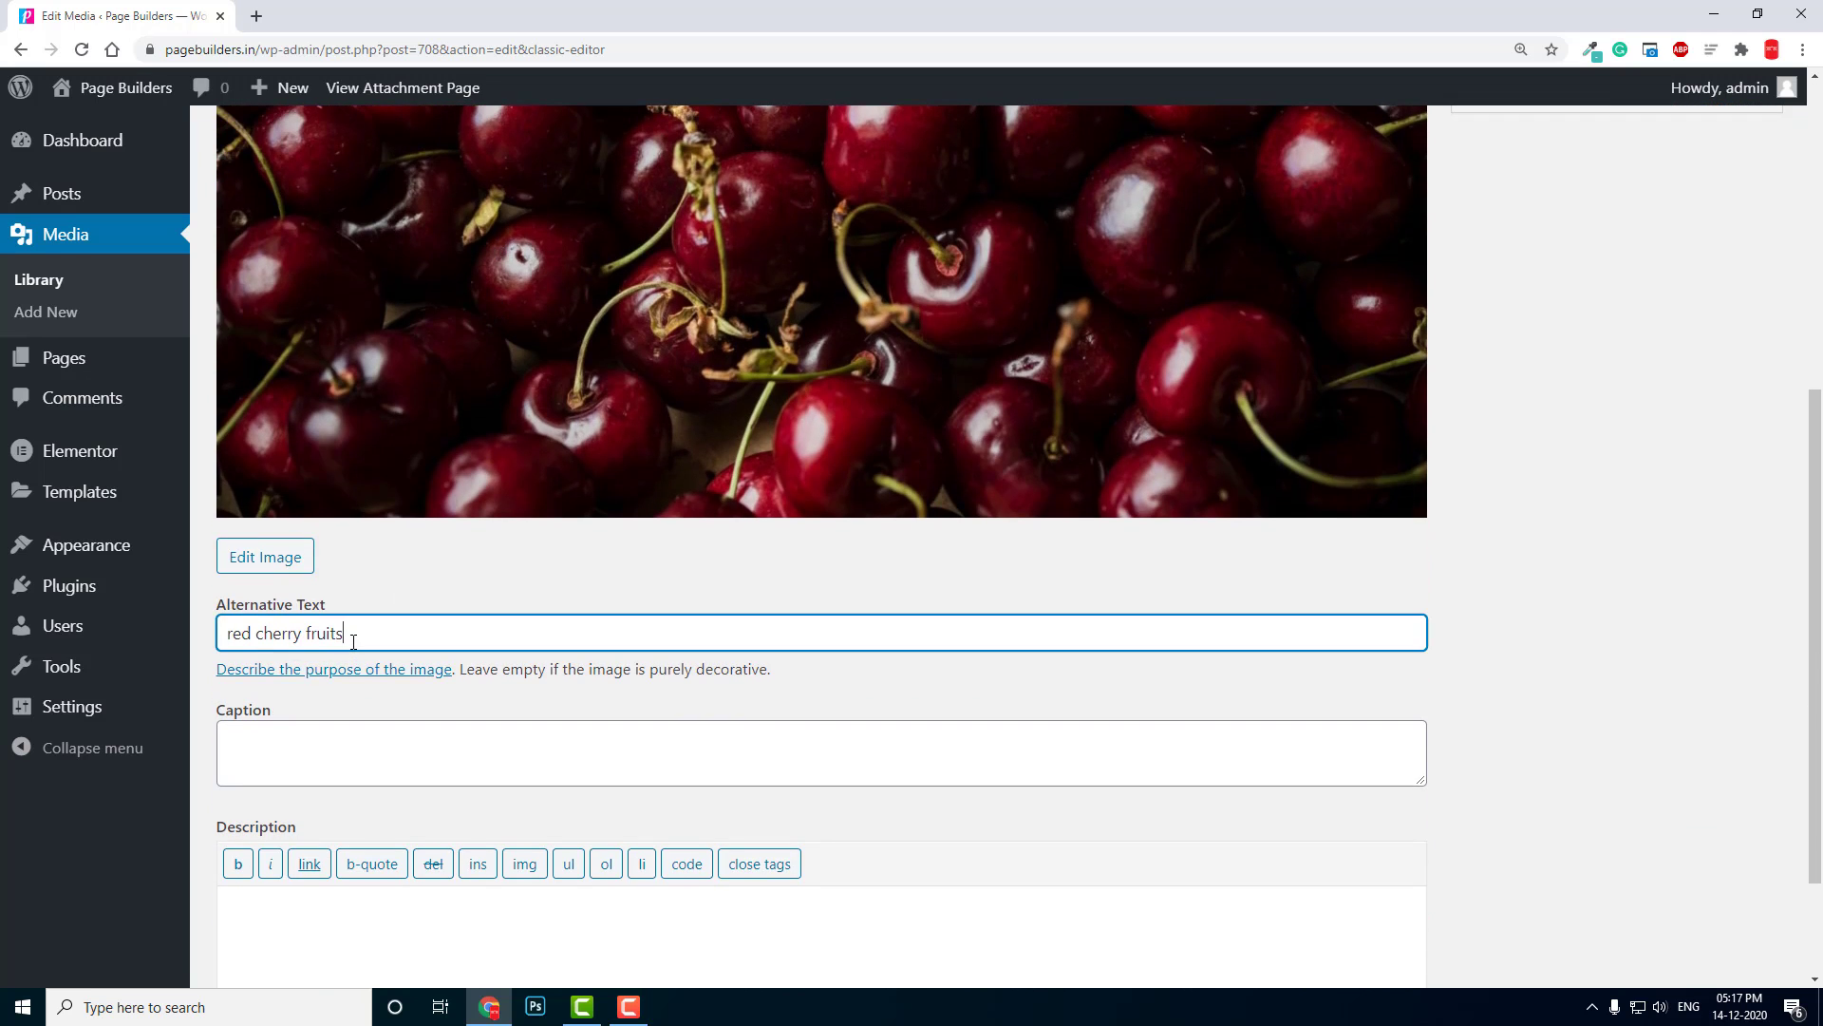
left_click(445, 724)
scroll(450, 731, "down", 2)
left_click(450, 731)
scroll(569, 731, "up", 5)
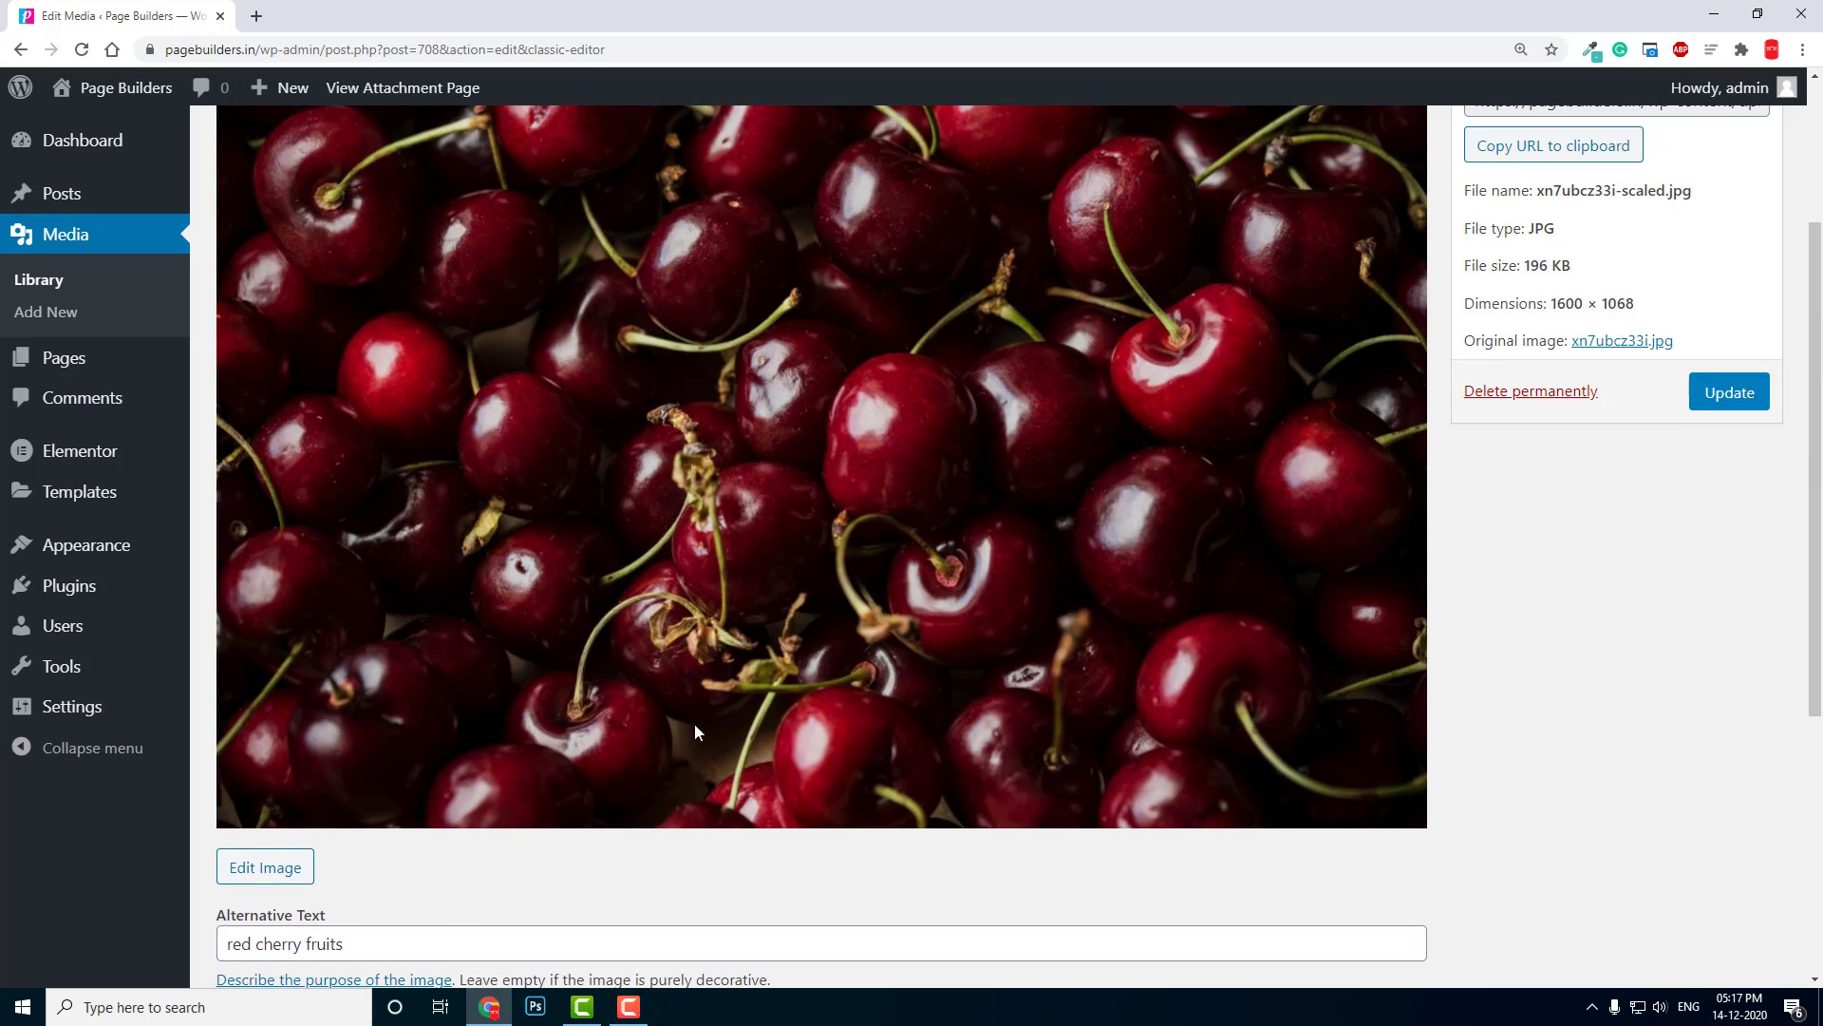
scroll(1133, 663, "up", 3)
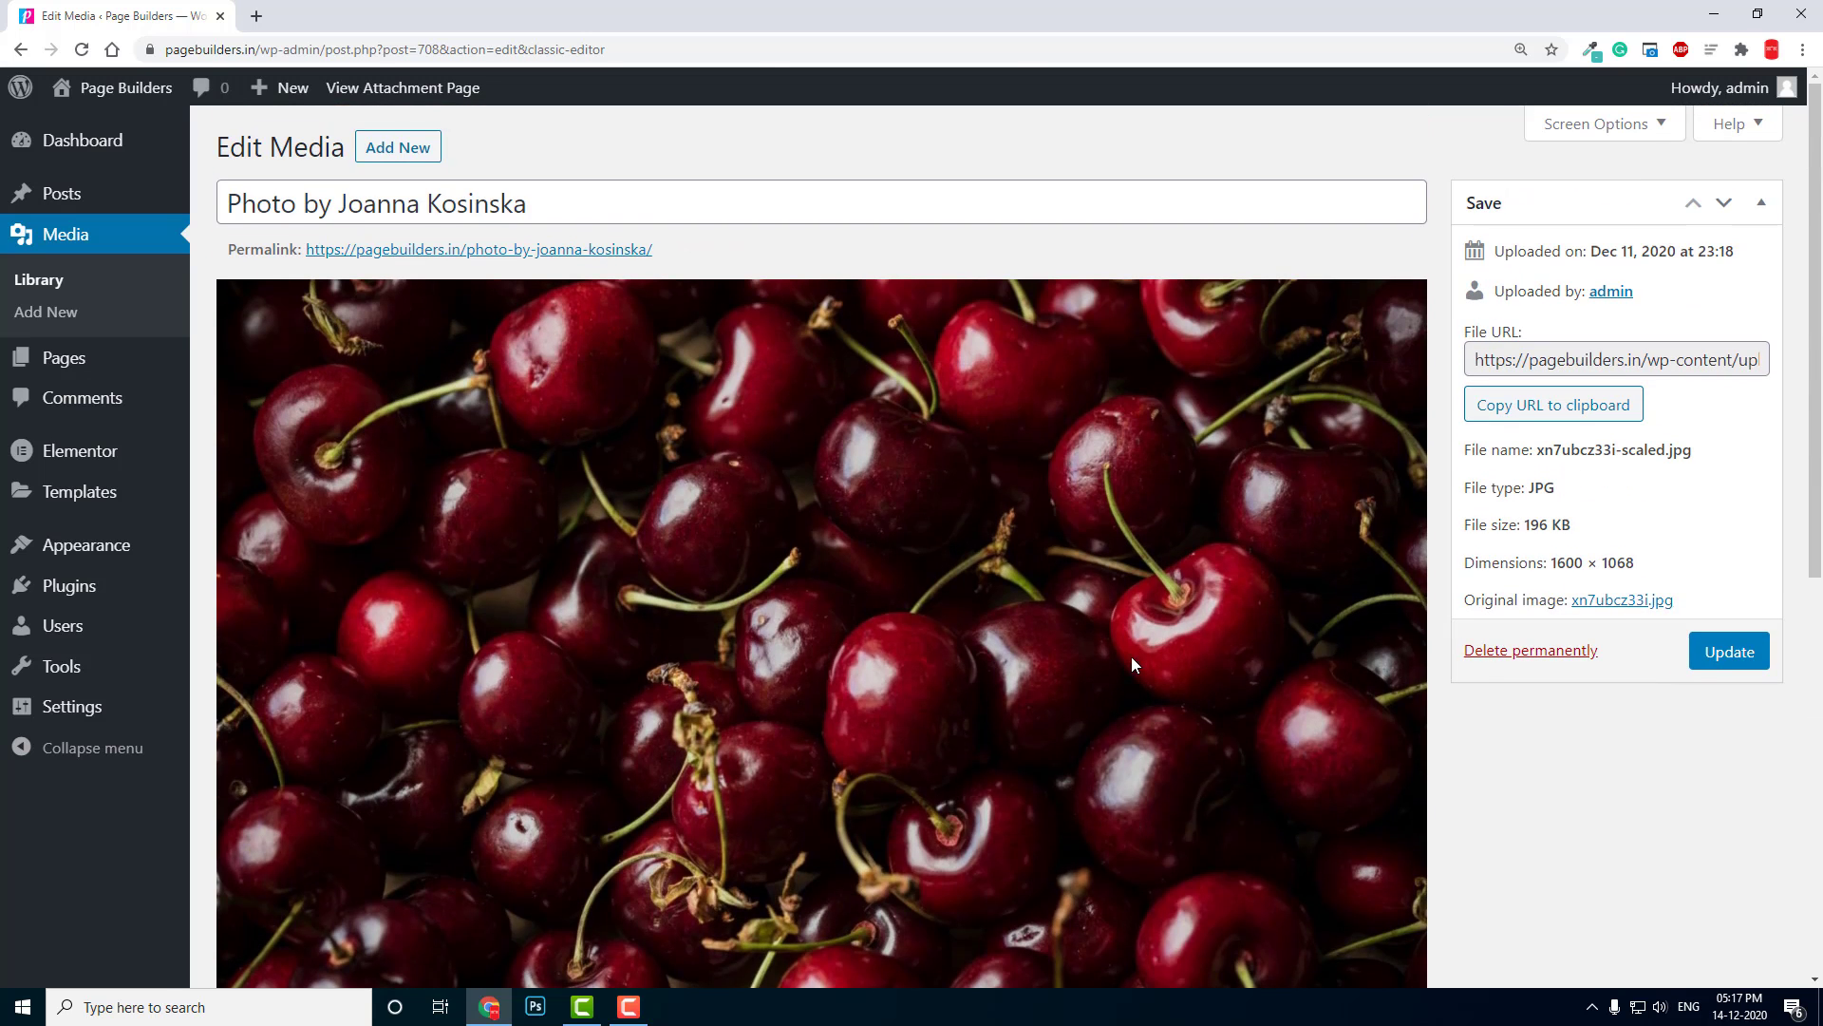
left_click(1743, 653)
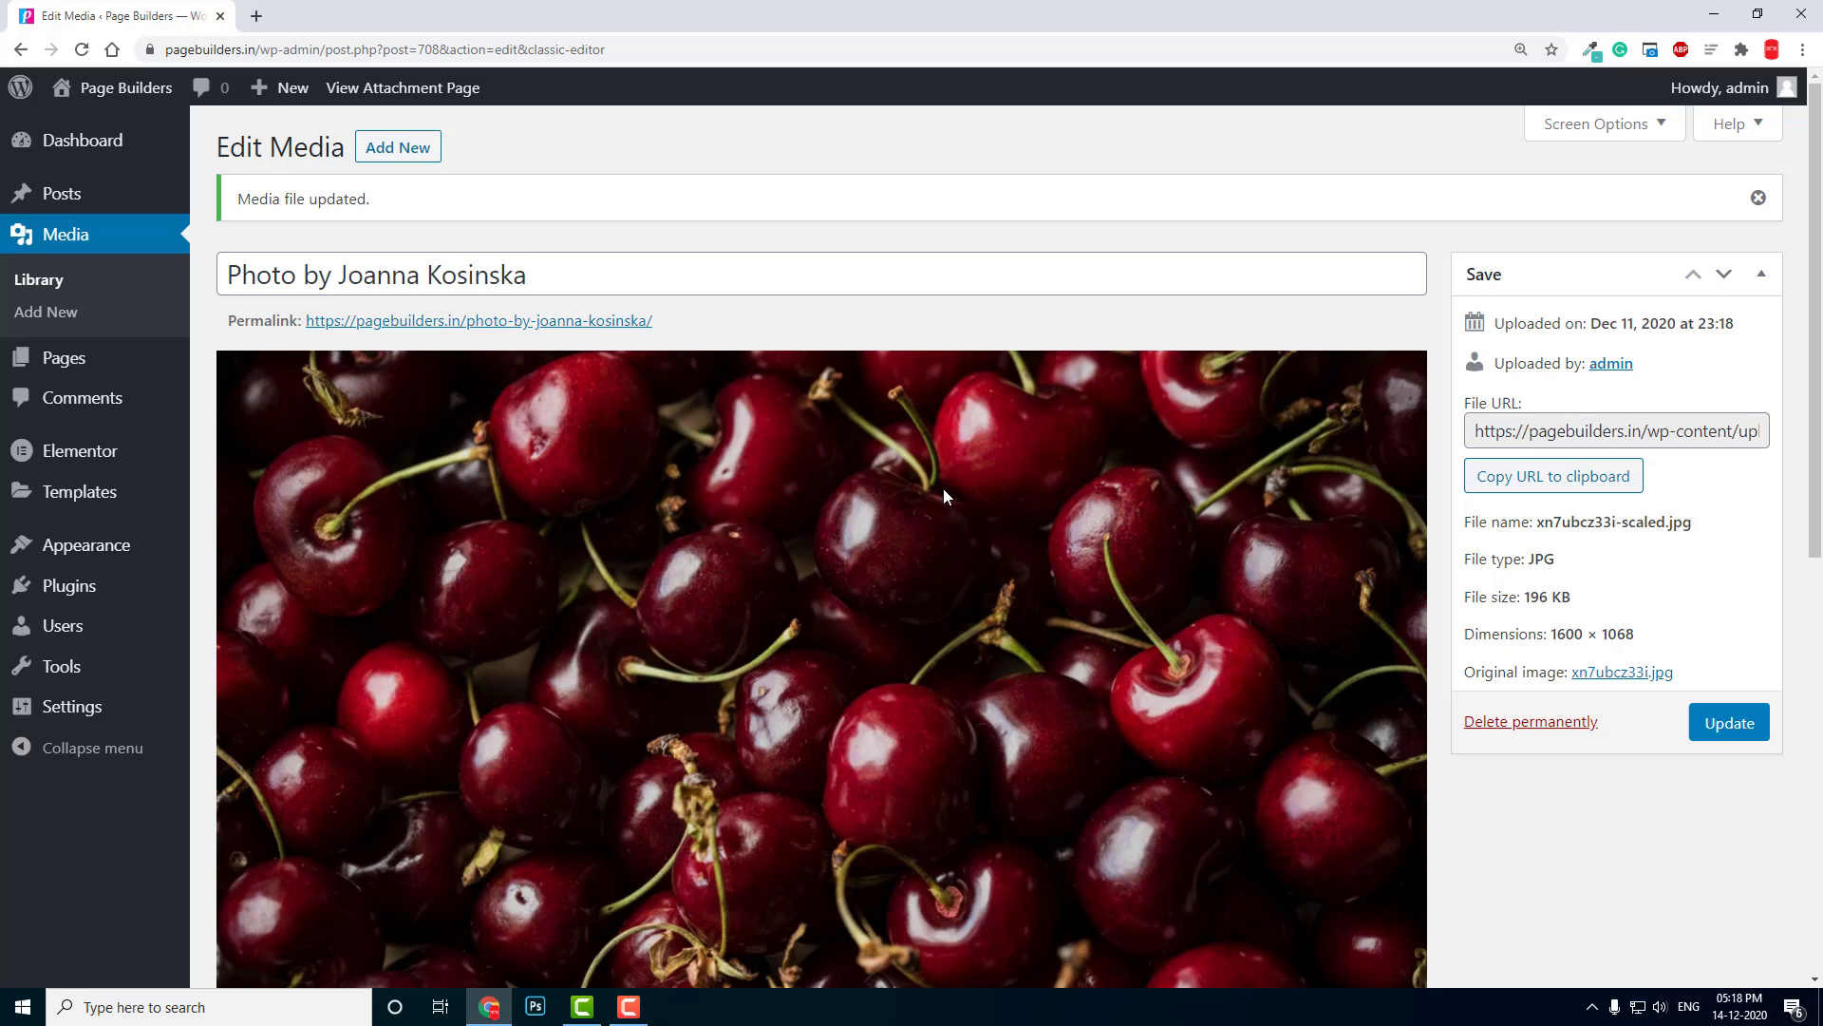
Resubmit the cherries photo, review its title, alt text 'red cherry fruits' and description, and update again.
scroll(662, 493, "down", 5)
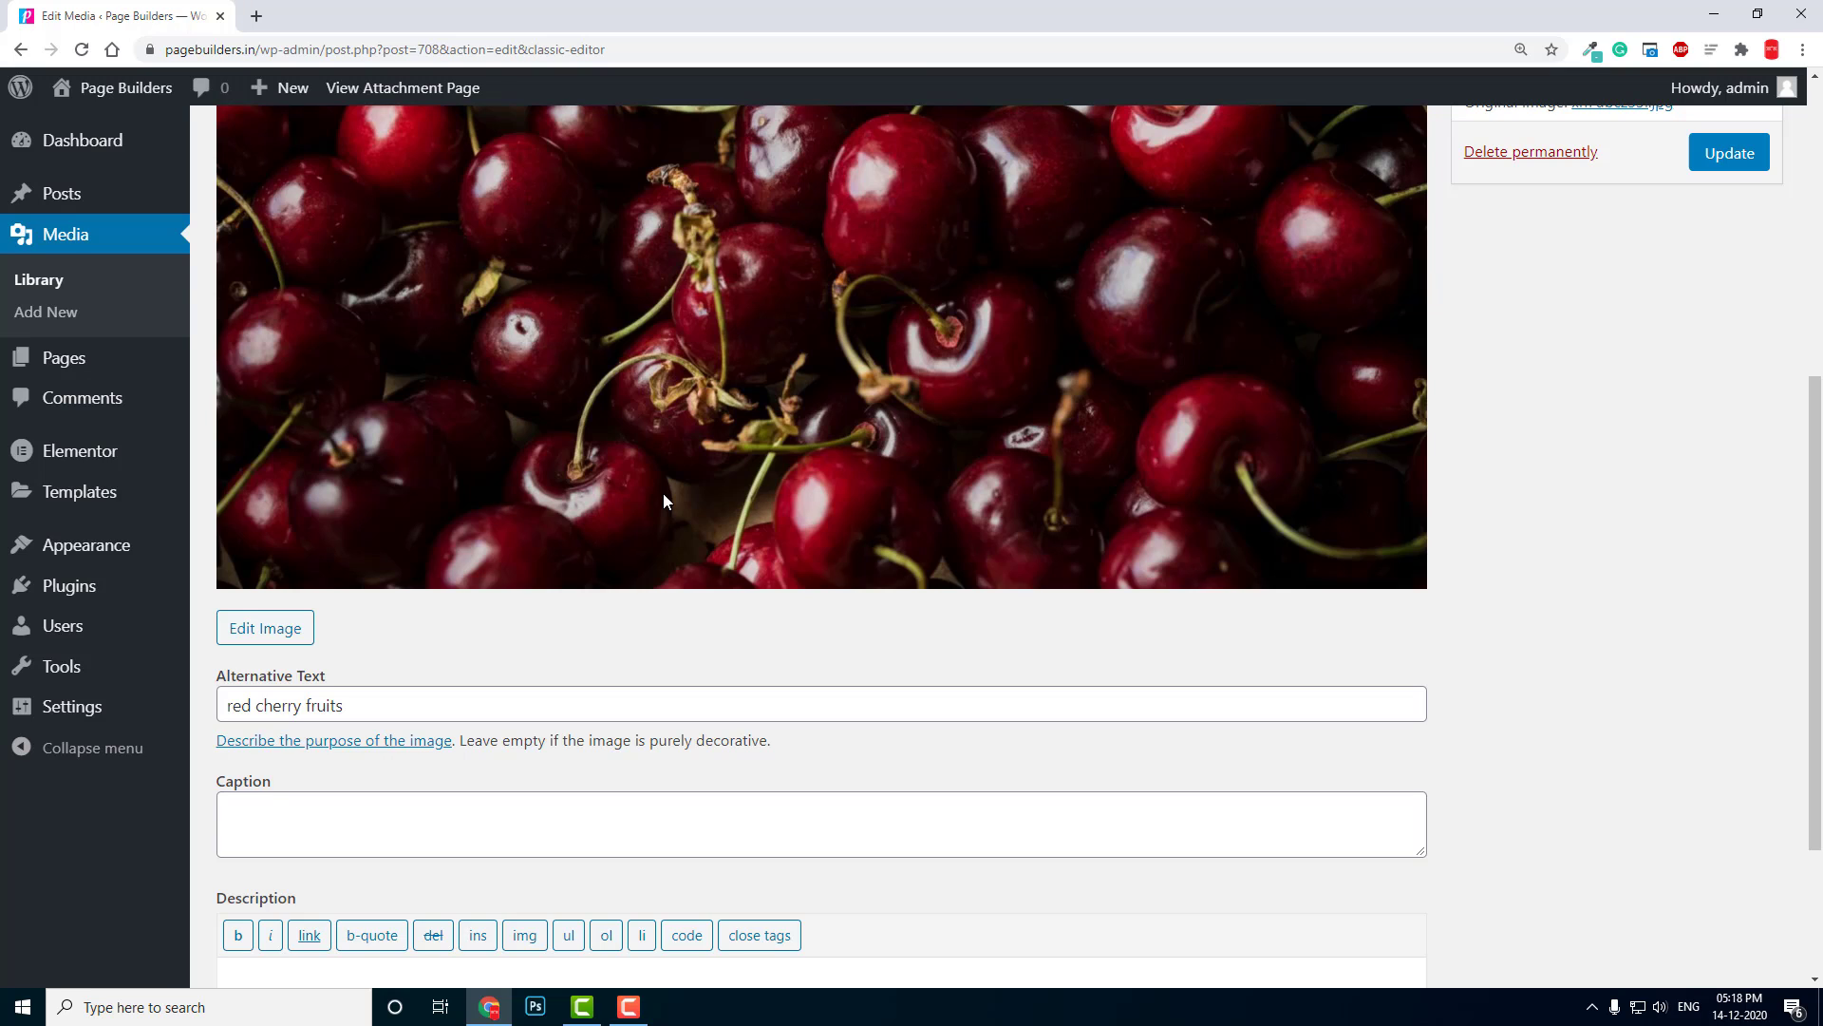
key("Return")
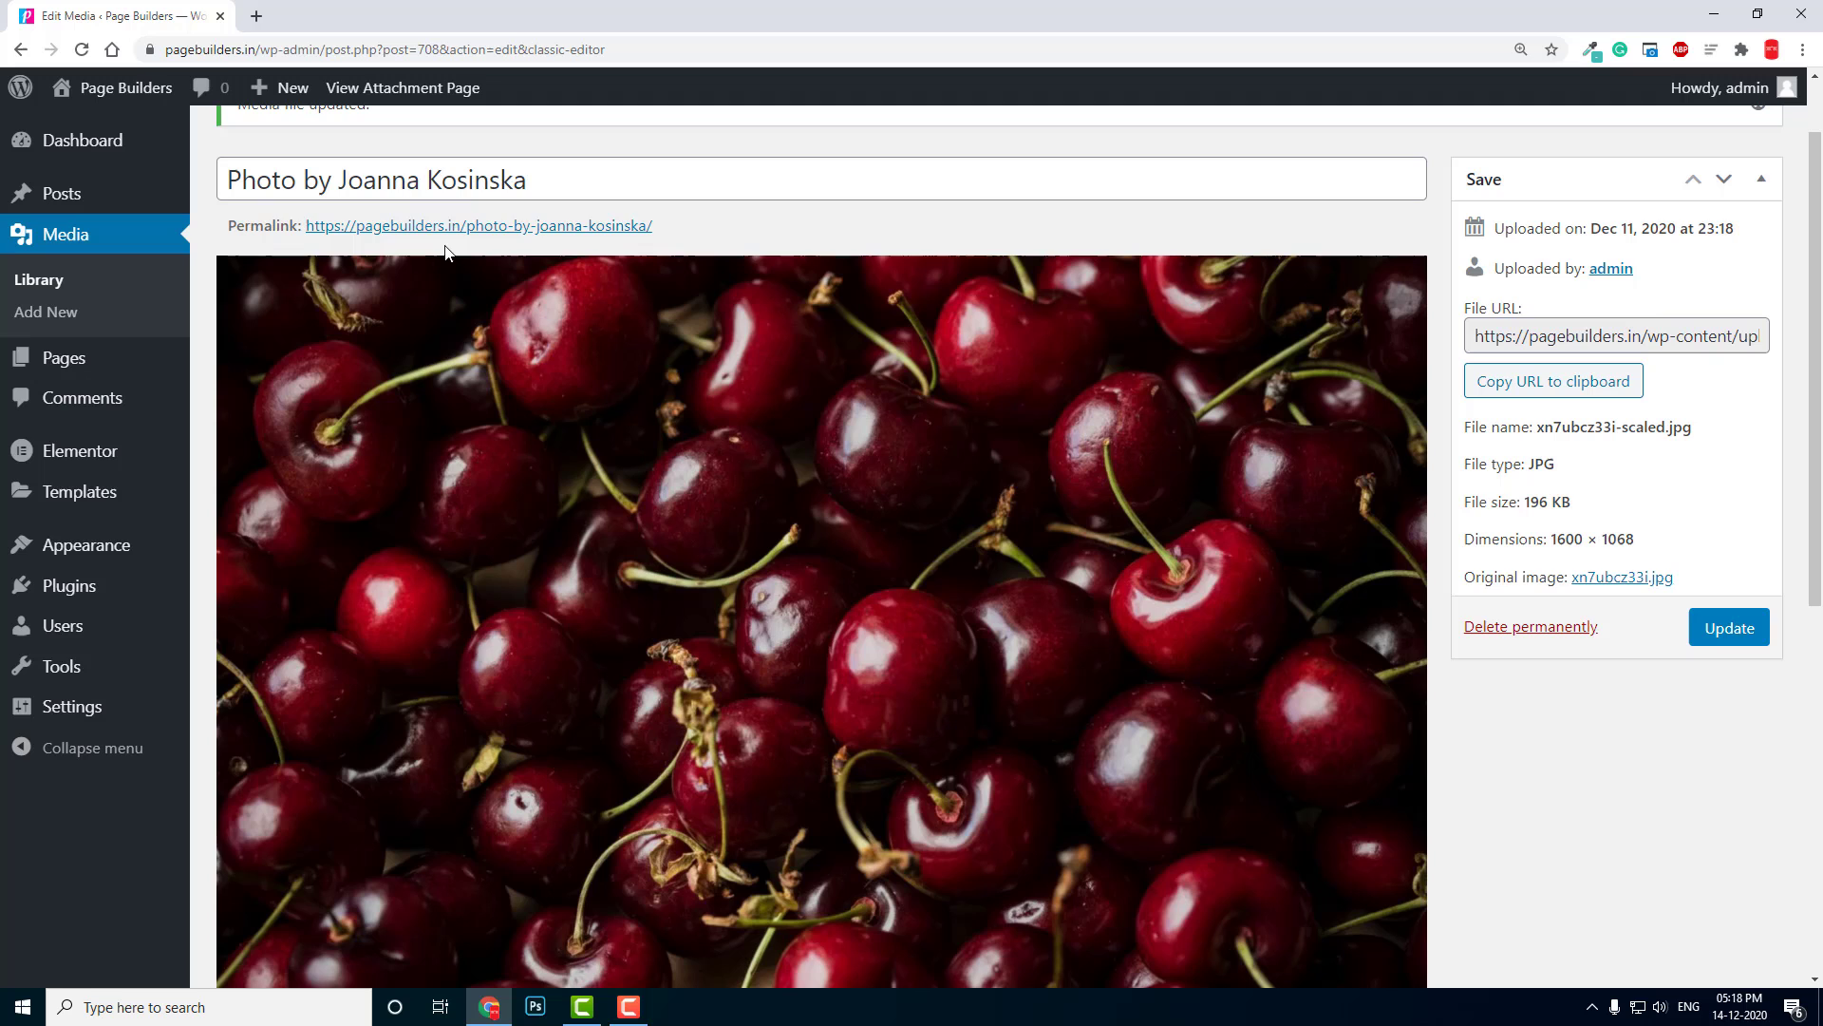
left_click(463, 189)
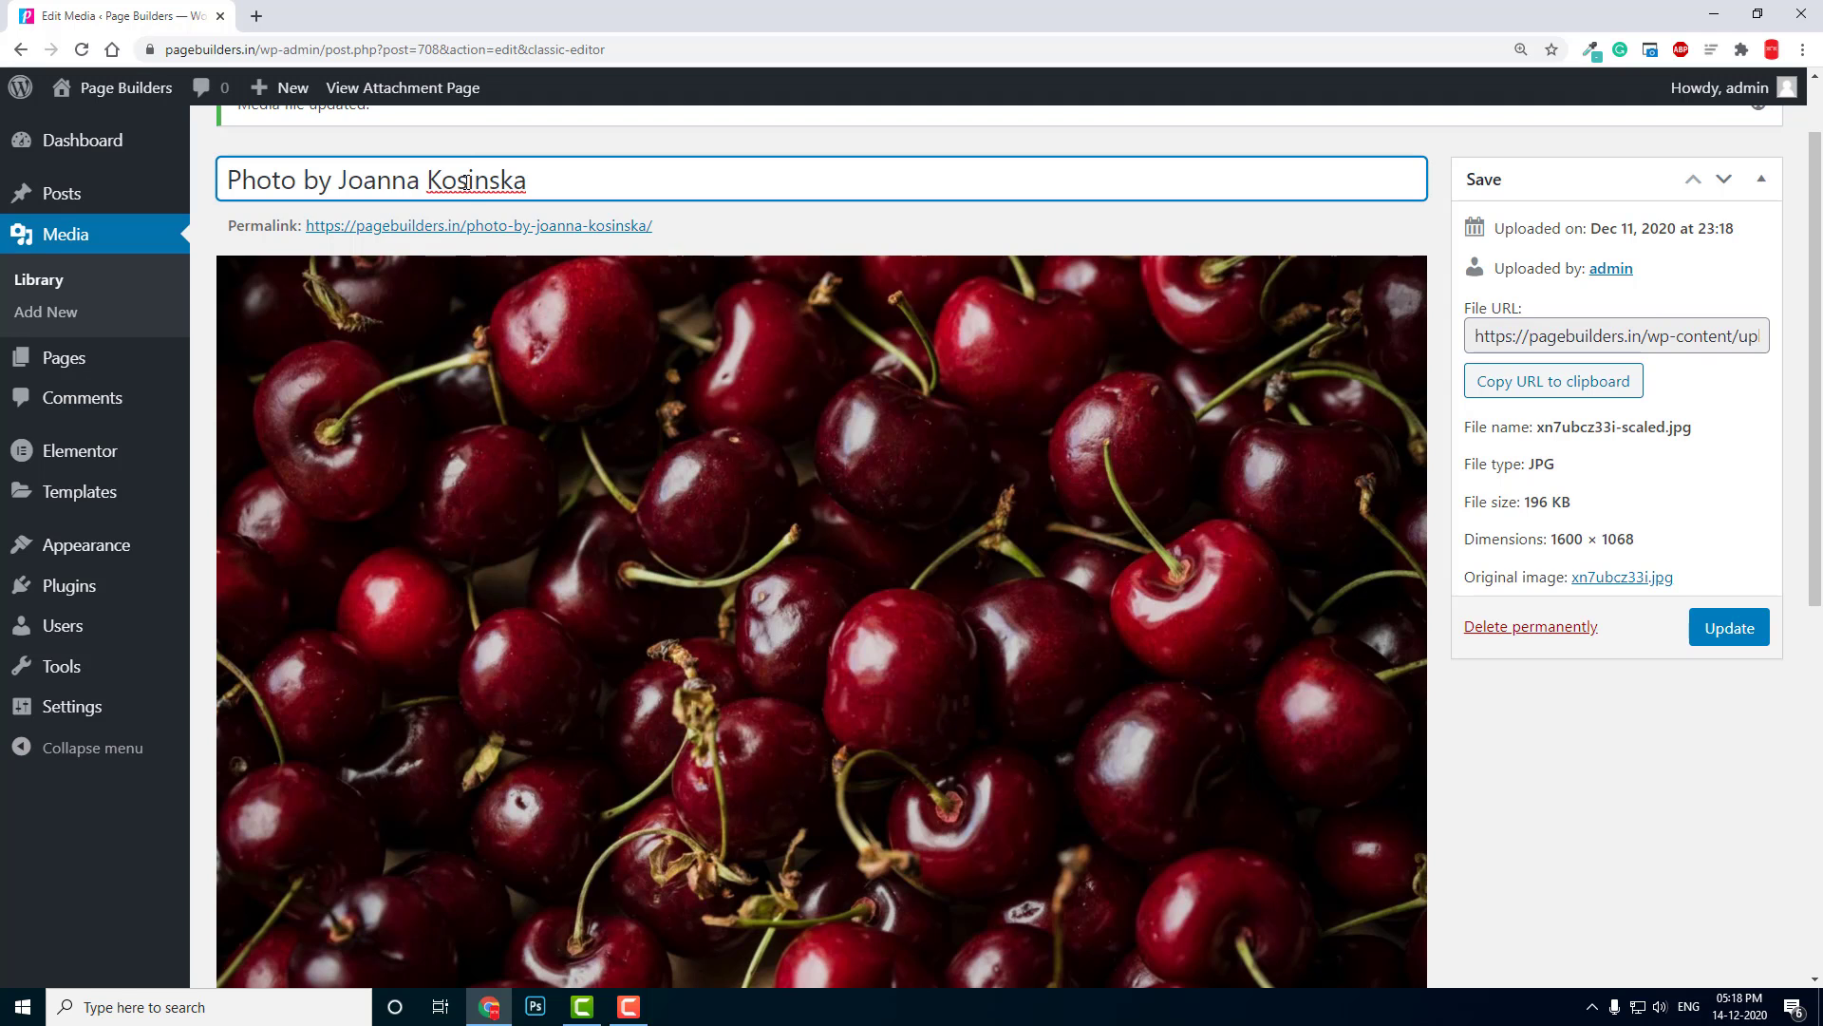
scroll(467, 195, "down", 2)
scroll(468, 194, "down", 4)
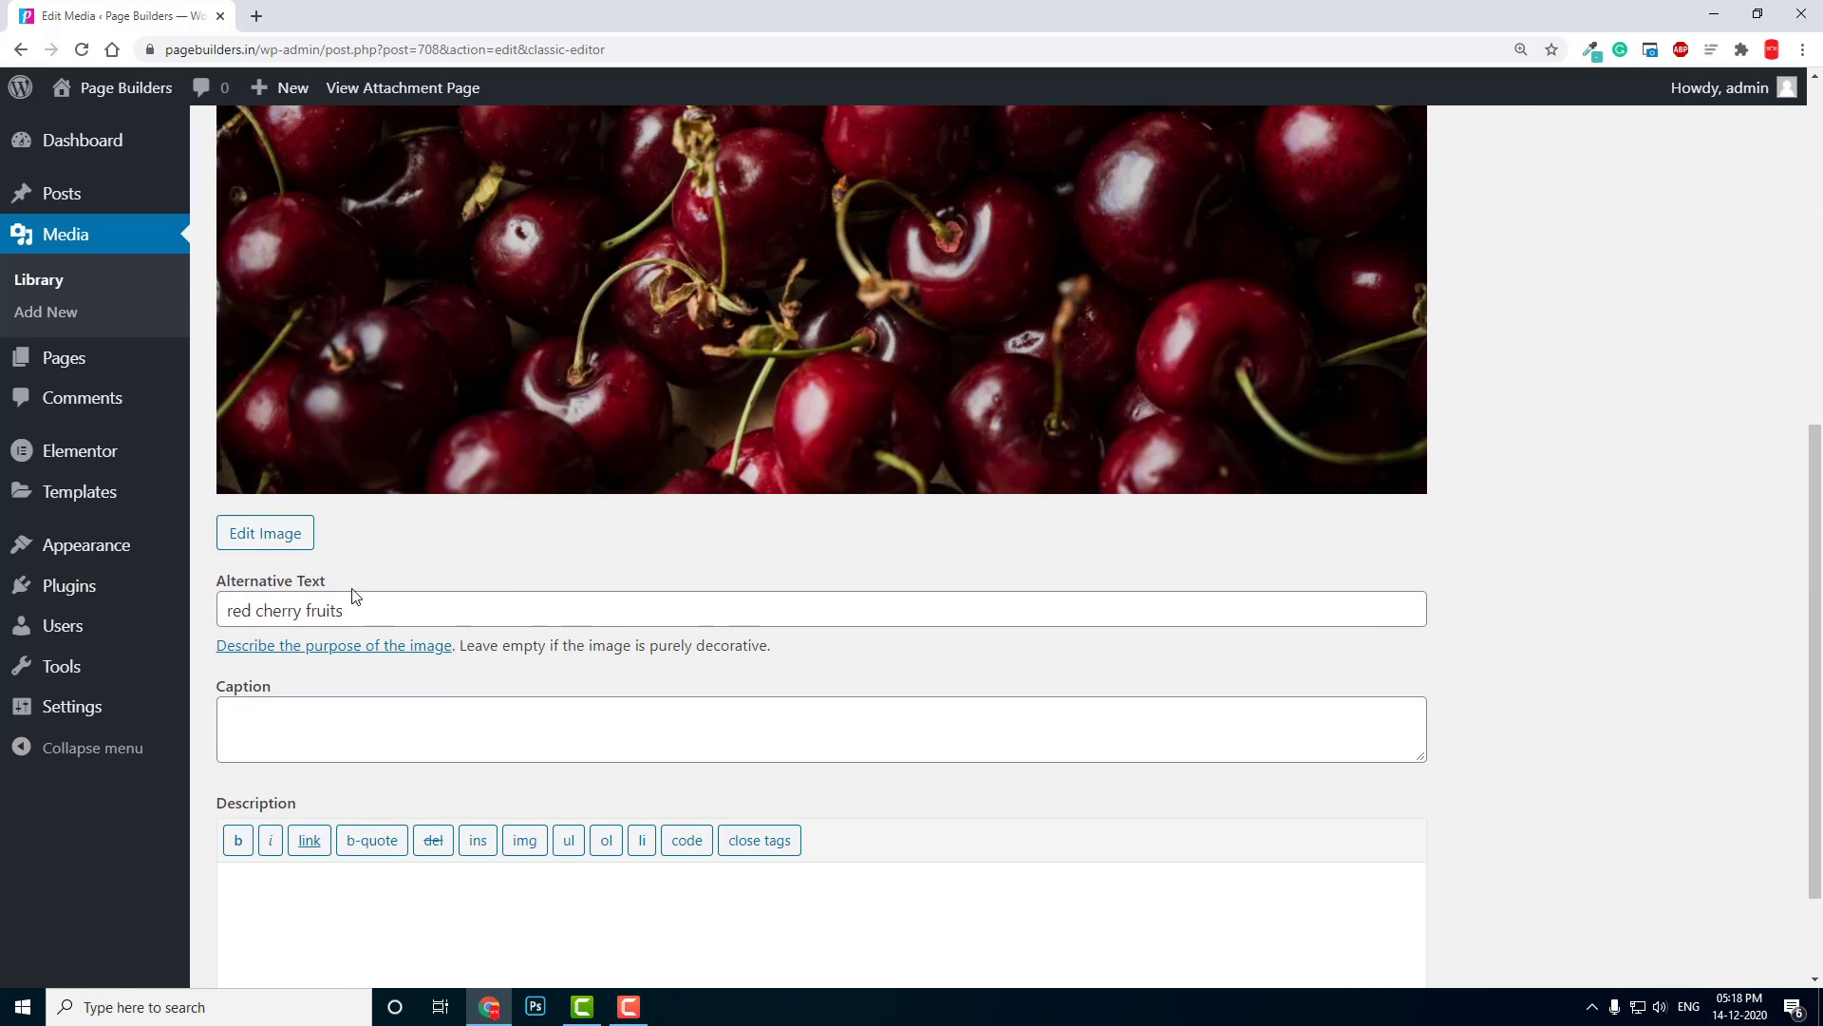
left_click(374, 601)
left_click(436, 920)
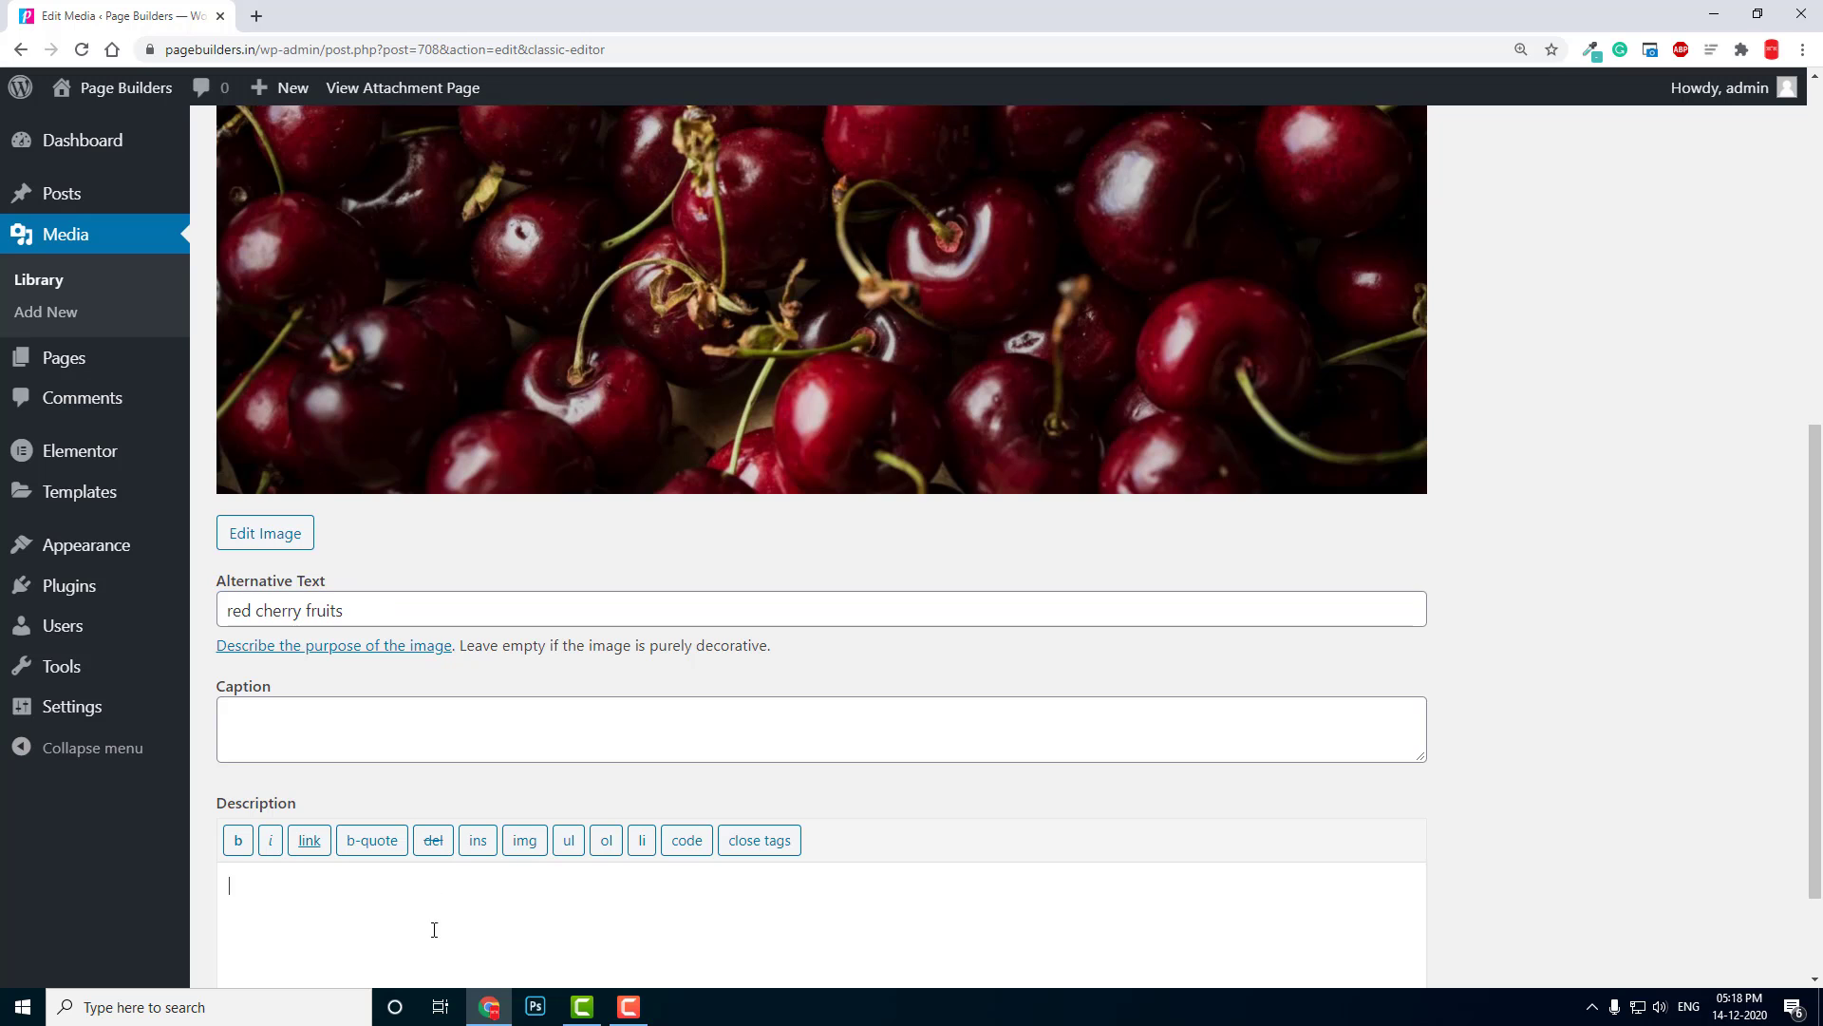
scroll(1438, 534, "up", 6)
left_click(1730, 724)
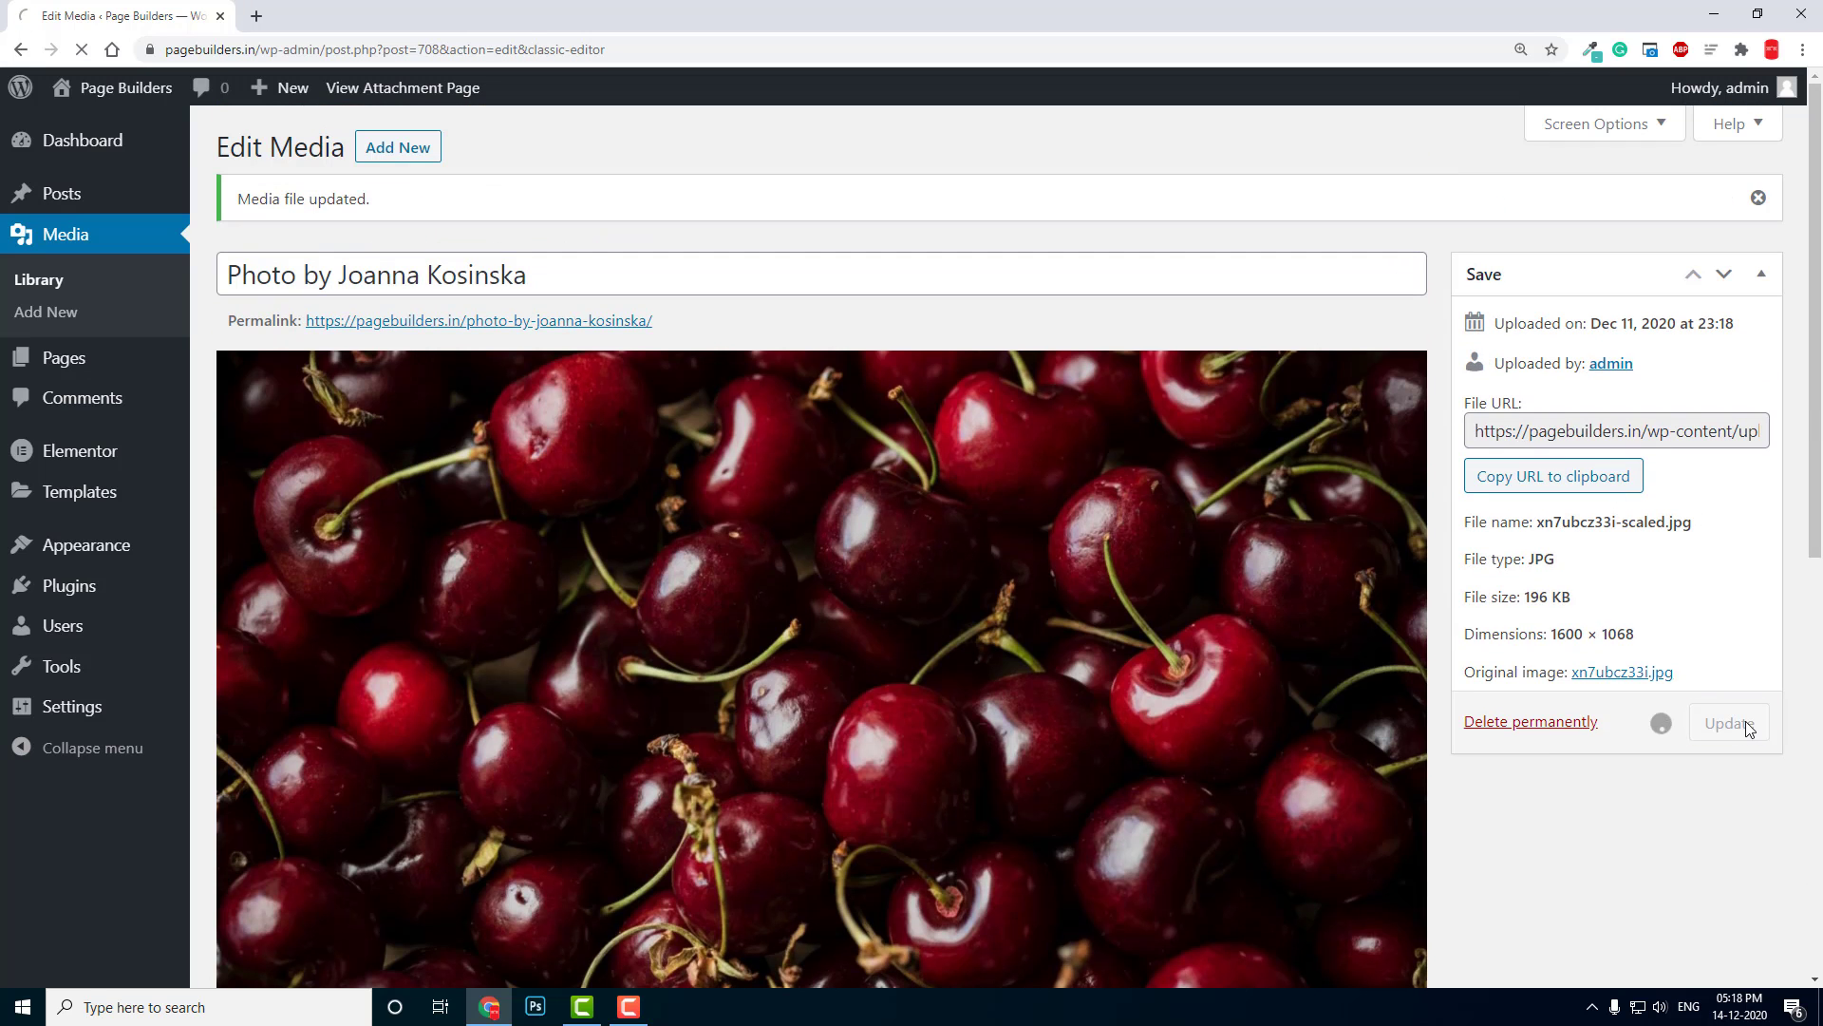